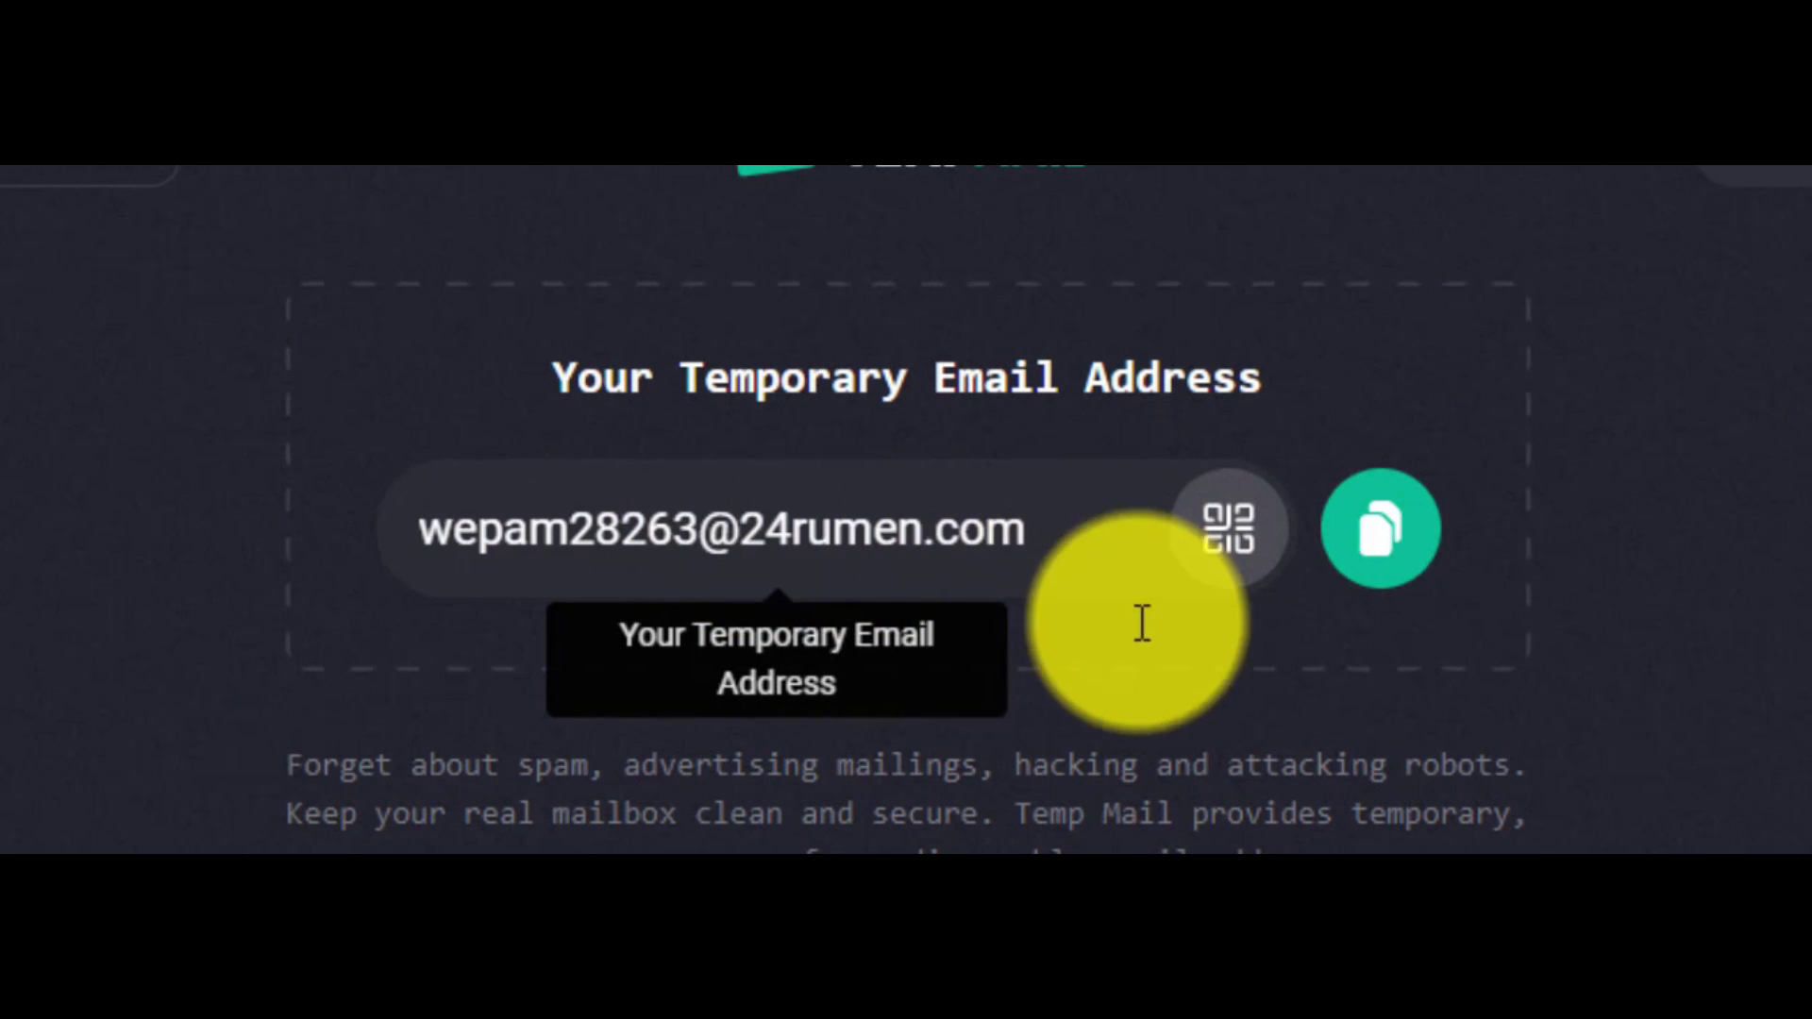
Copy the generated TempMail address and scroll down to the empty inbox.
{"action": "left_click", "coordinate": [1047, 580]}
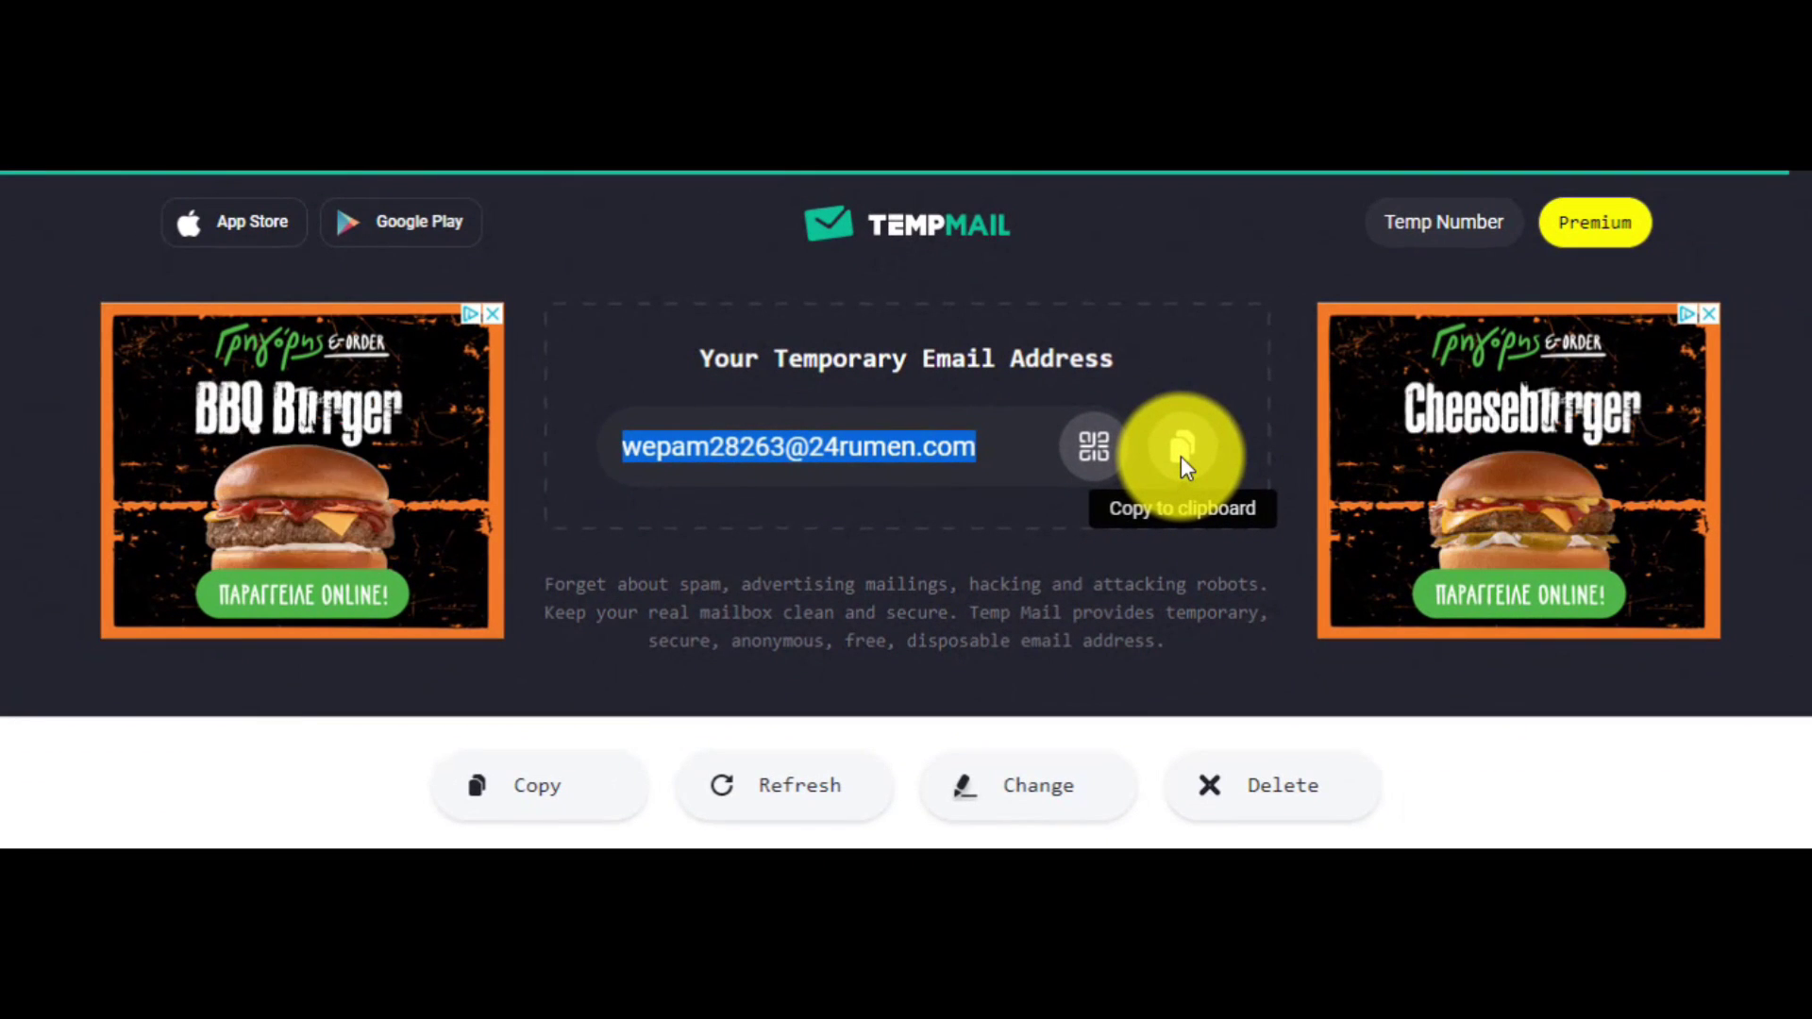
{"action": "scroll", "coordinate": [1700, 727], "scroll_direction": "down", "scroll_amount": 3}
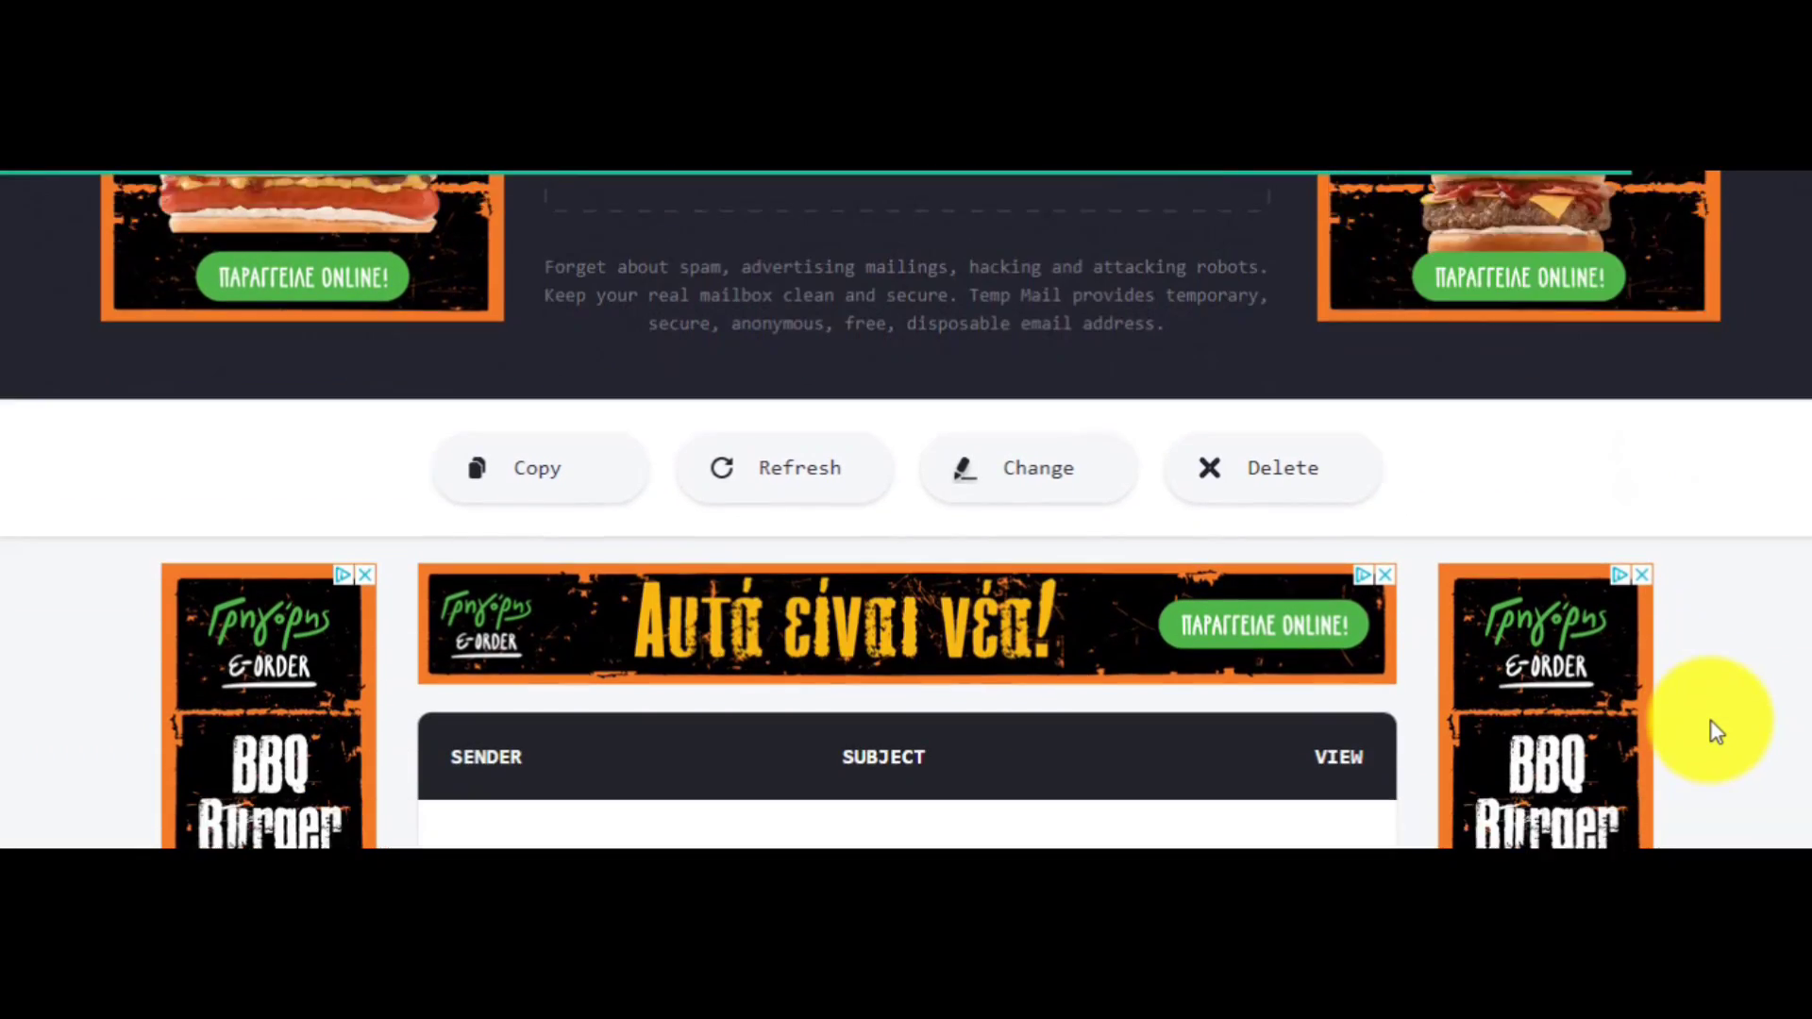
{"action": "scroll", "coordinate": [1712, 722], "scroll_direction": "down", "scroll_amount": 5}
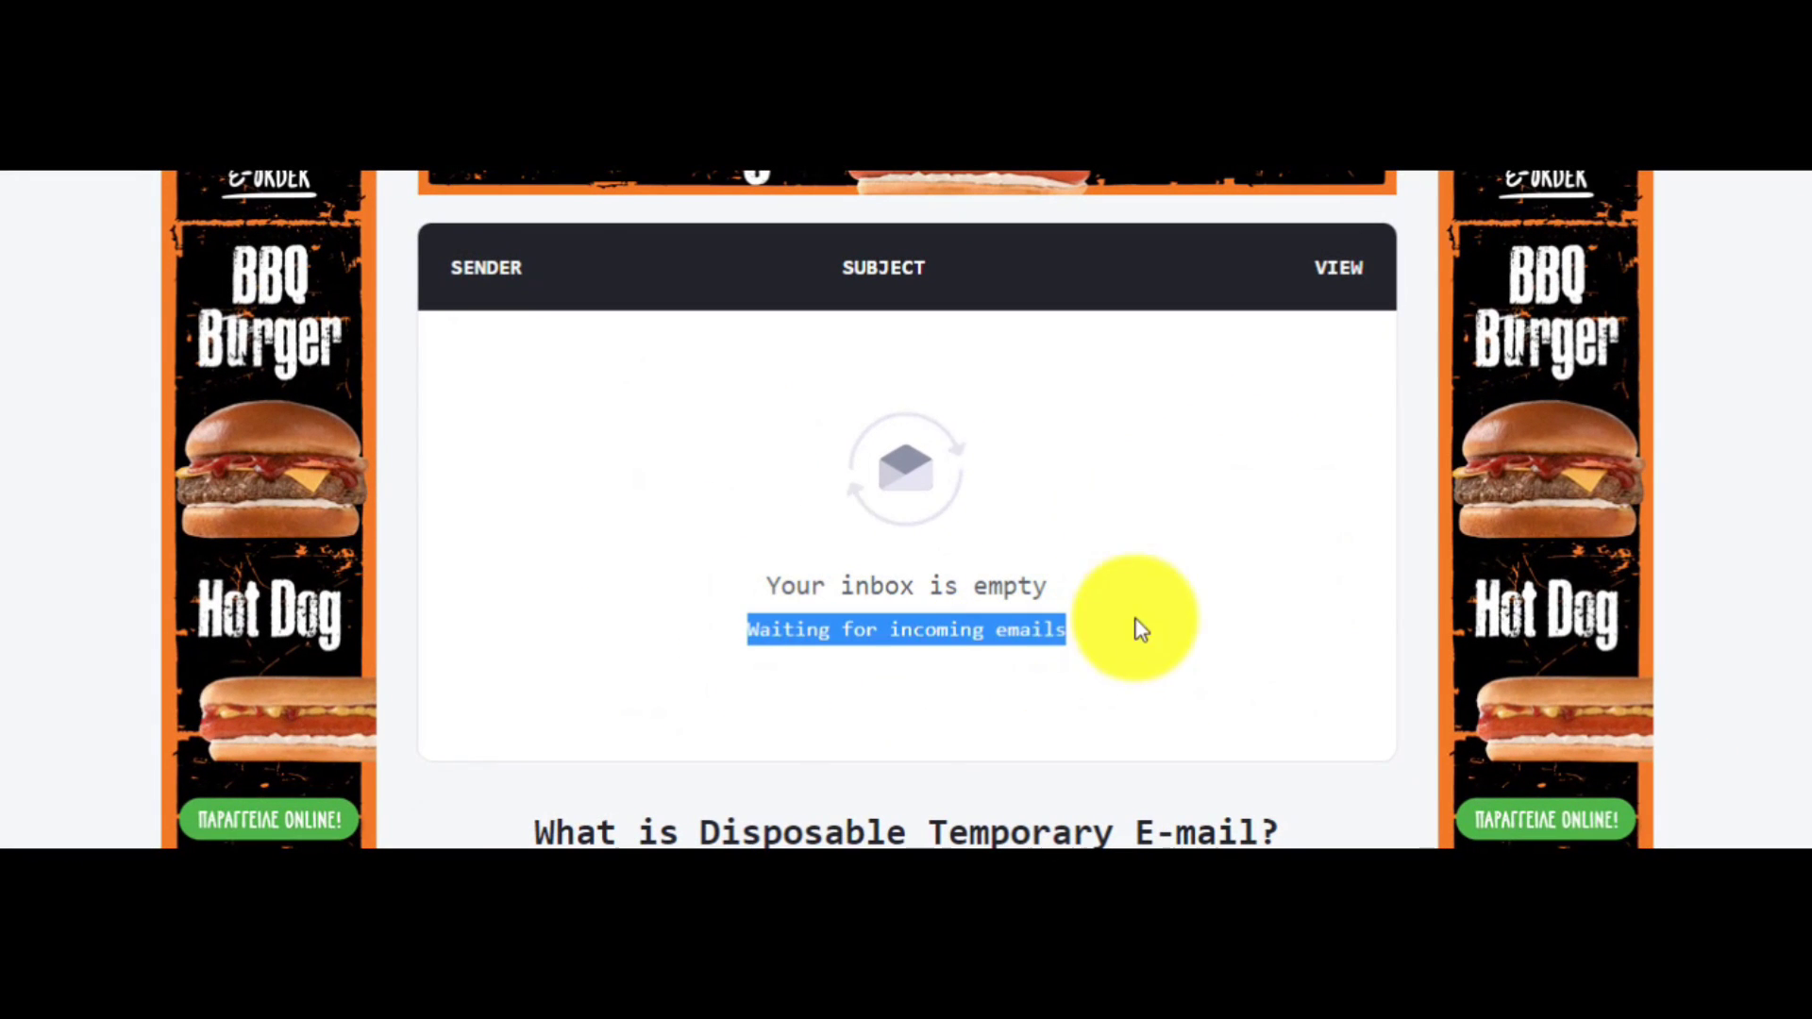
{"action": "left_click", "coordinate": [1314, 509]}
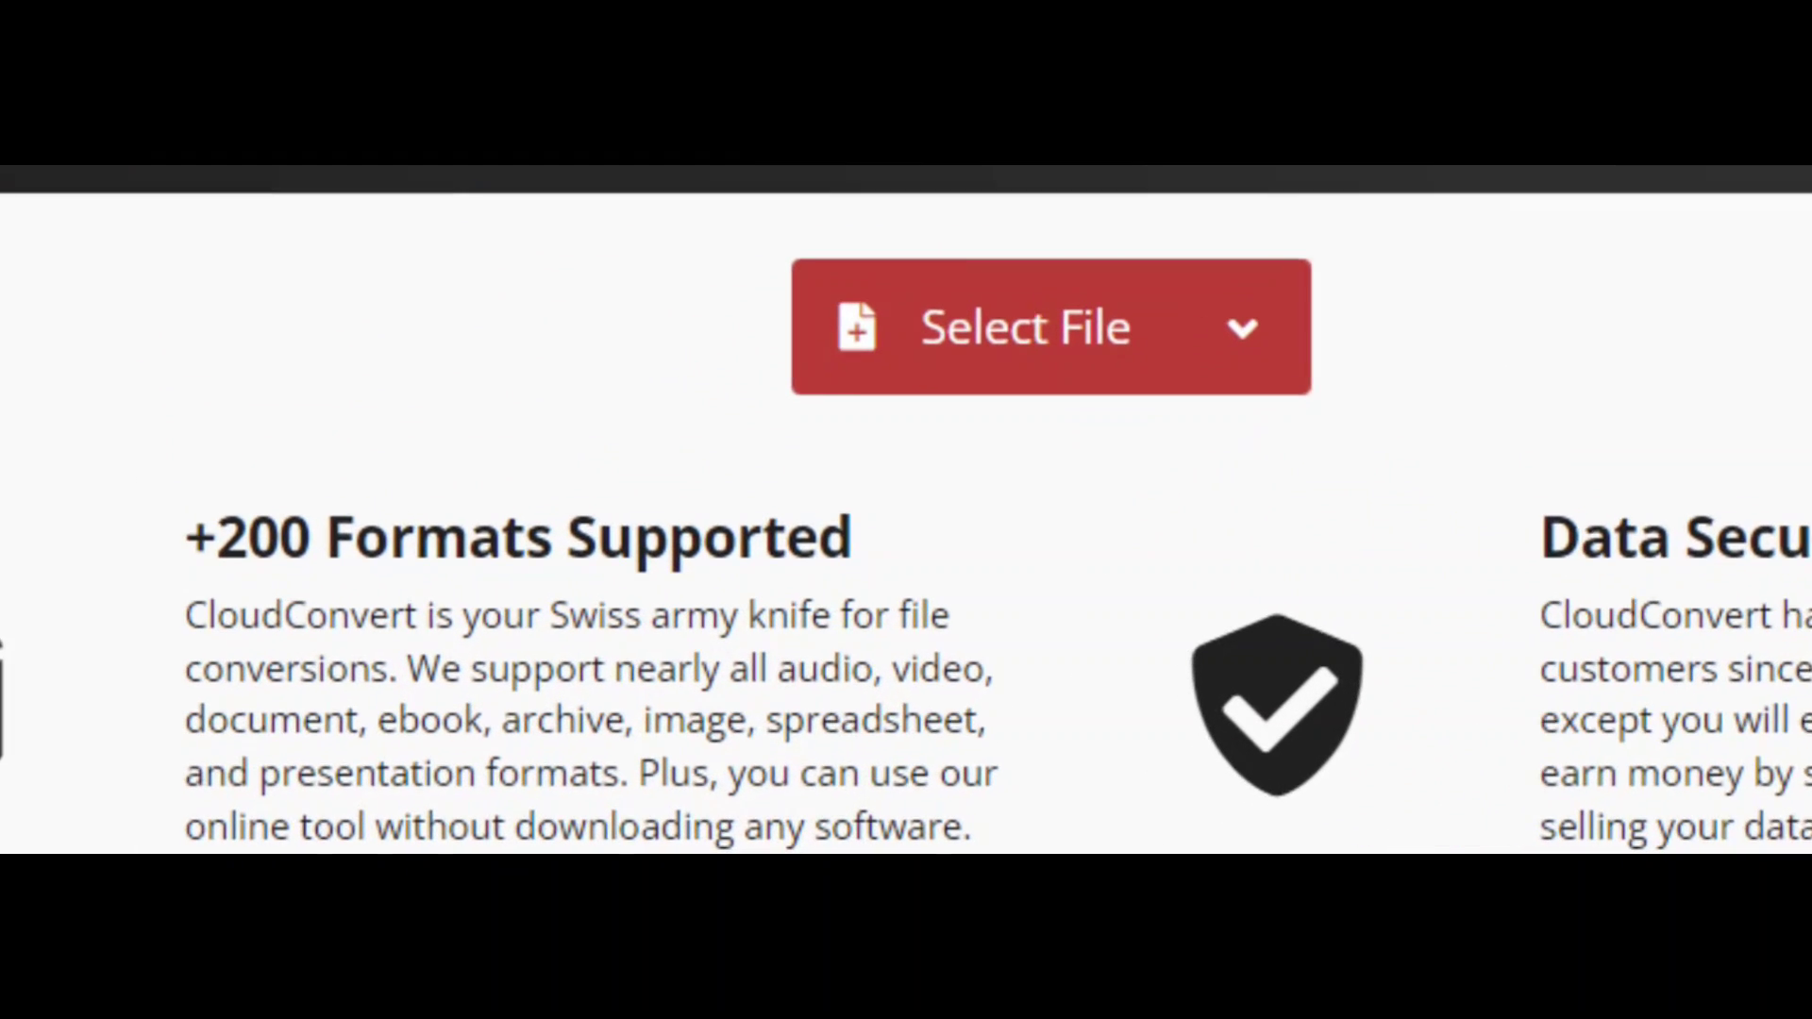
Highlight the '+200 Formats Supported' heading on the CloudConvert home page.
{"action": "left_click_drag", "start_coordinate": [184, 531], "coordinate": [941, 525]}
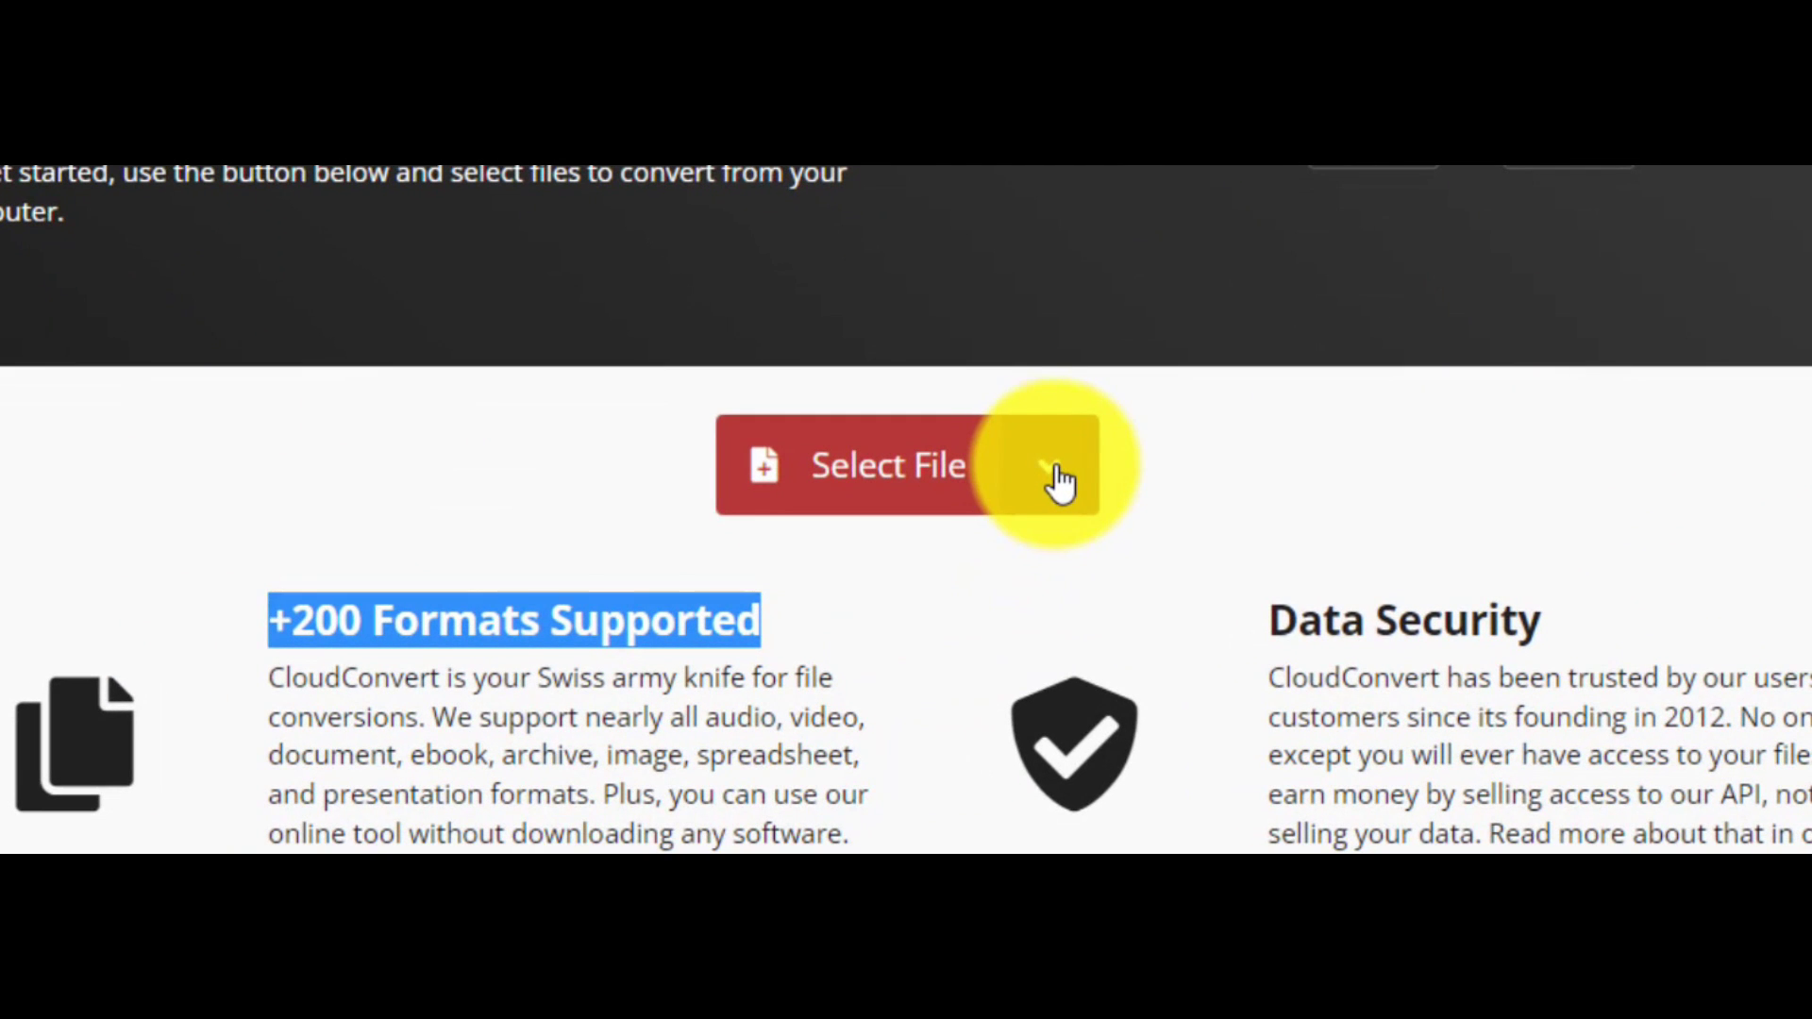
{"action": "left_click", "coordinate": [1062, 477]}
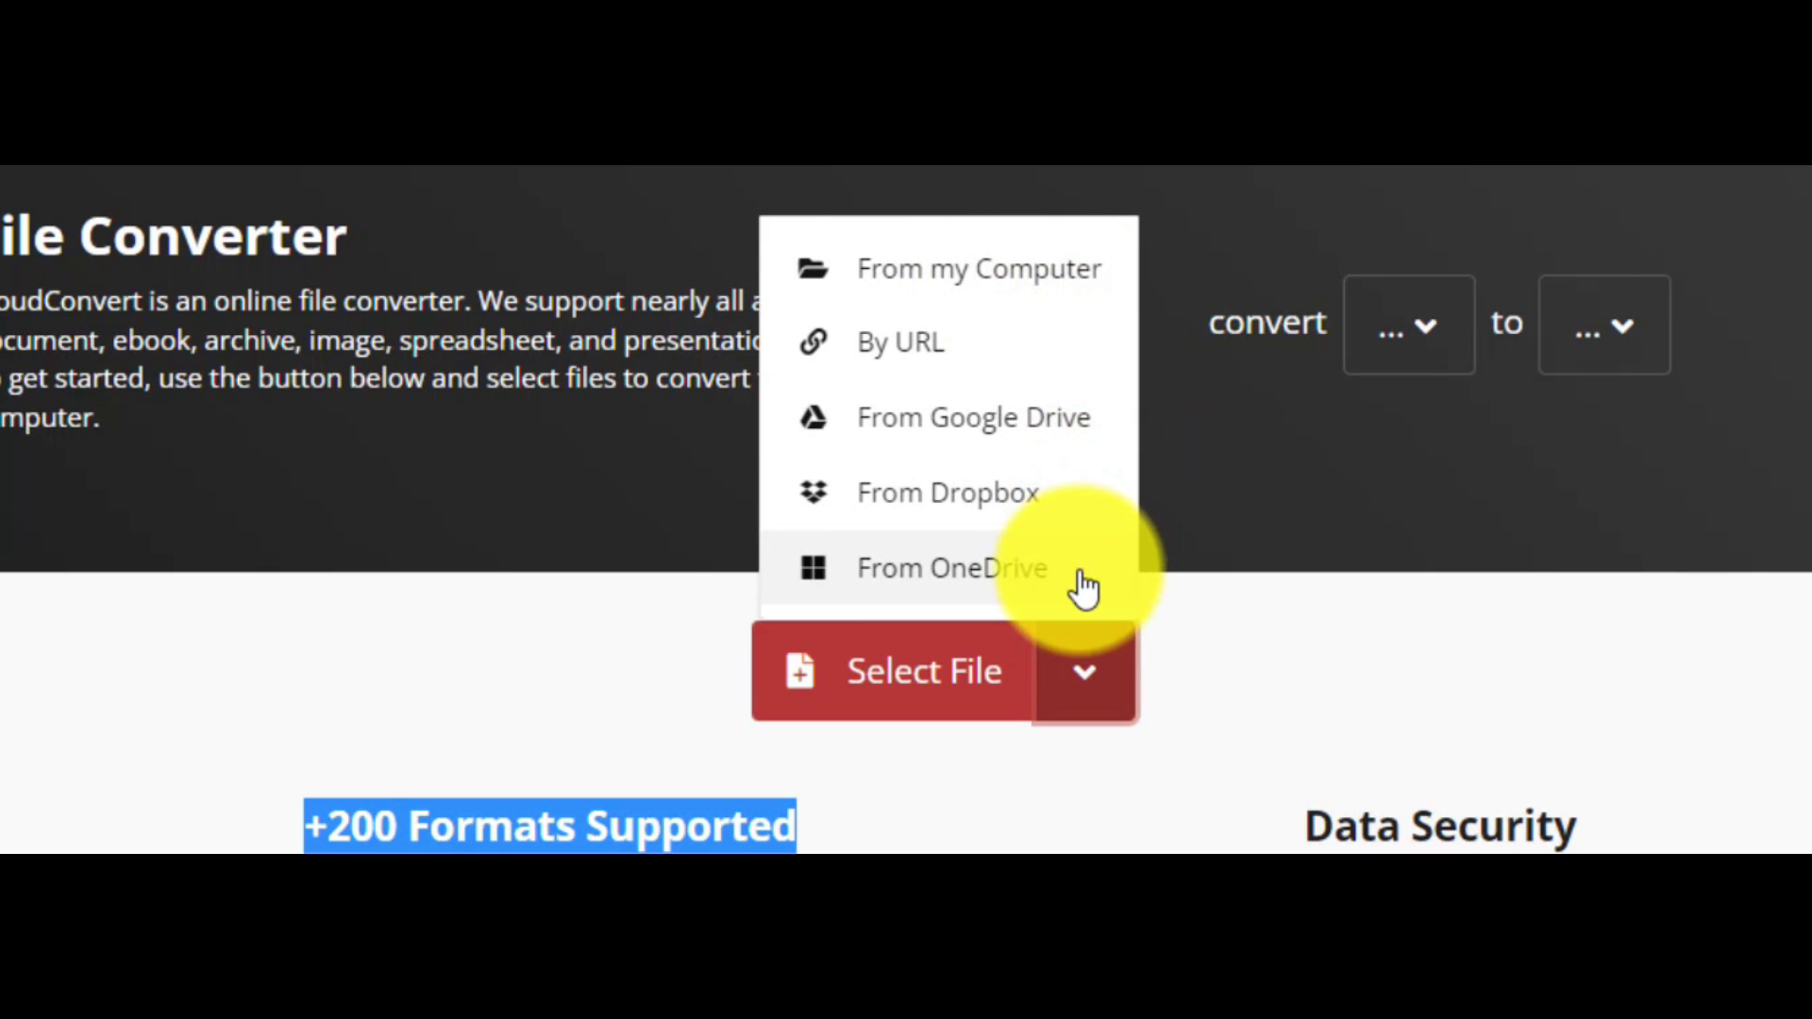
{"action": "left_click", "coordinate": [1311, 703]}
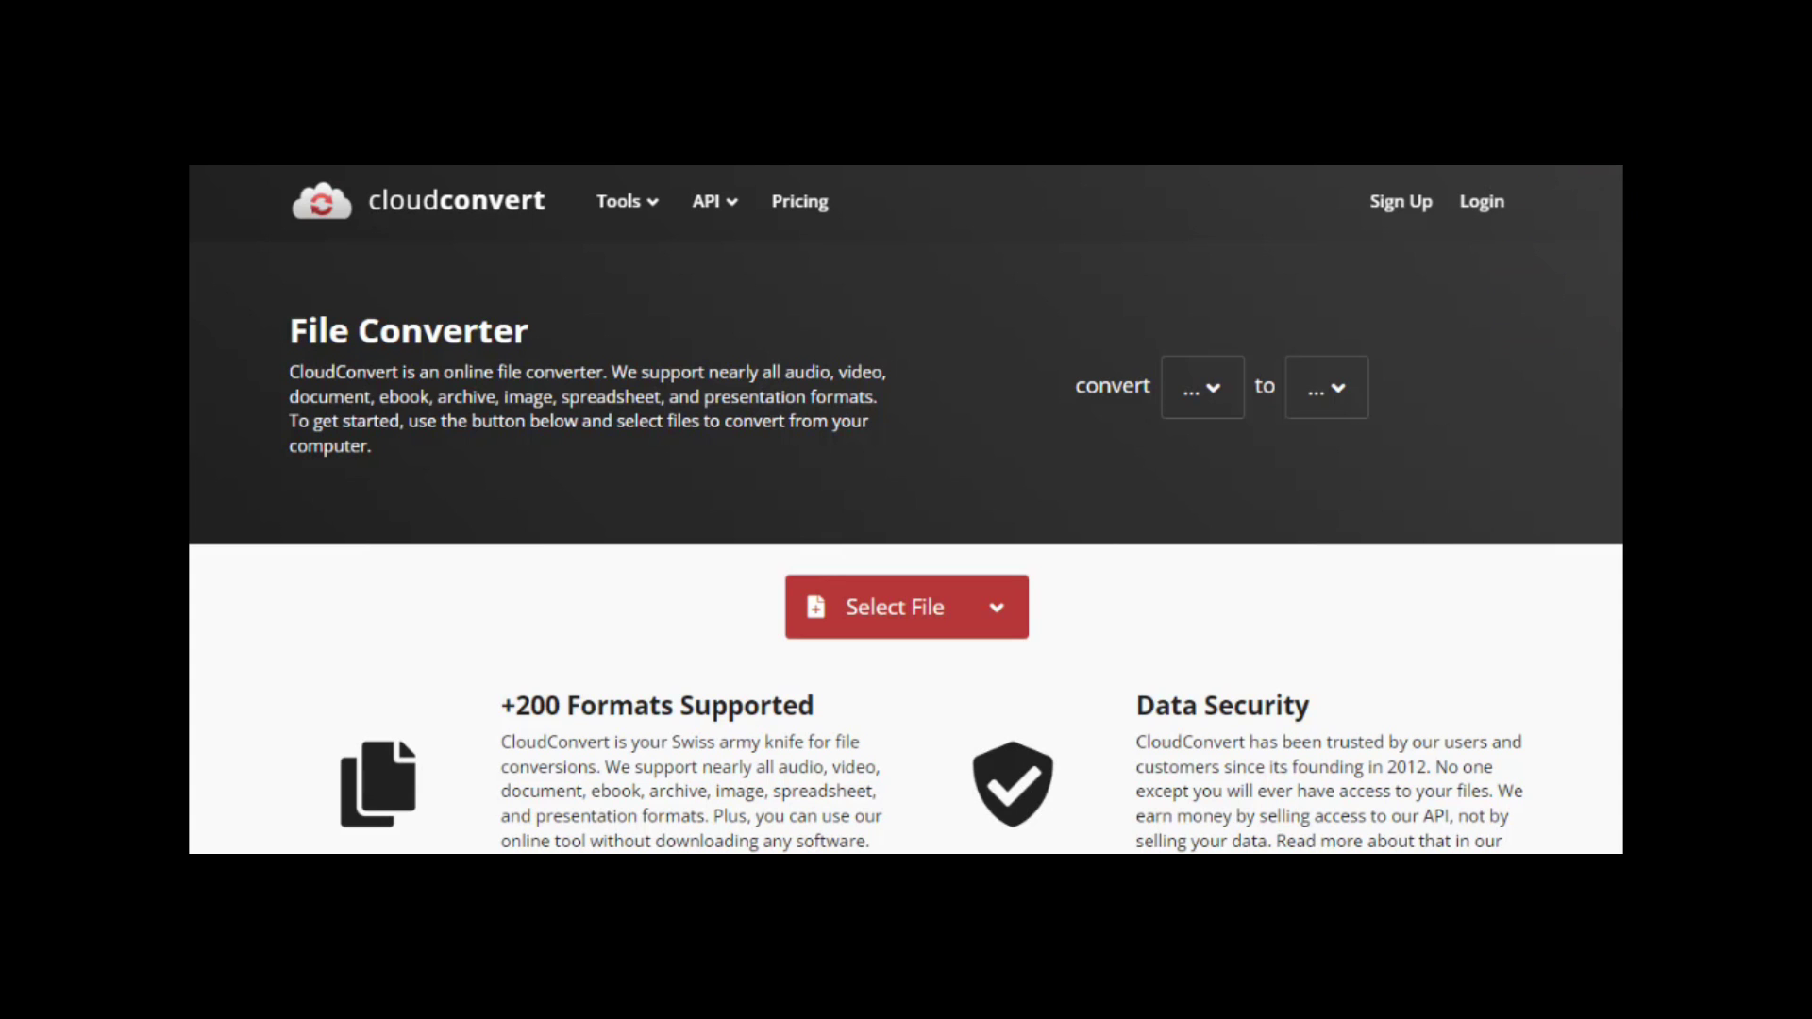
Convert Somewhere Fuse - French Fuse.mp3 to FLAC and download the 24 MB .flac file.
{"action": "left_click_drag", "start_coordinate": [1013, 408], "coordinate": [982, 409]}
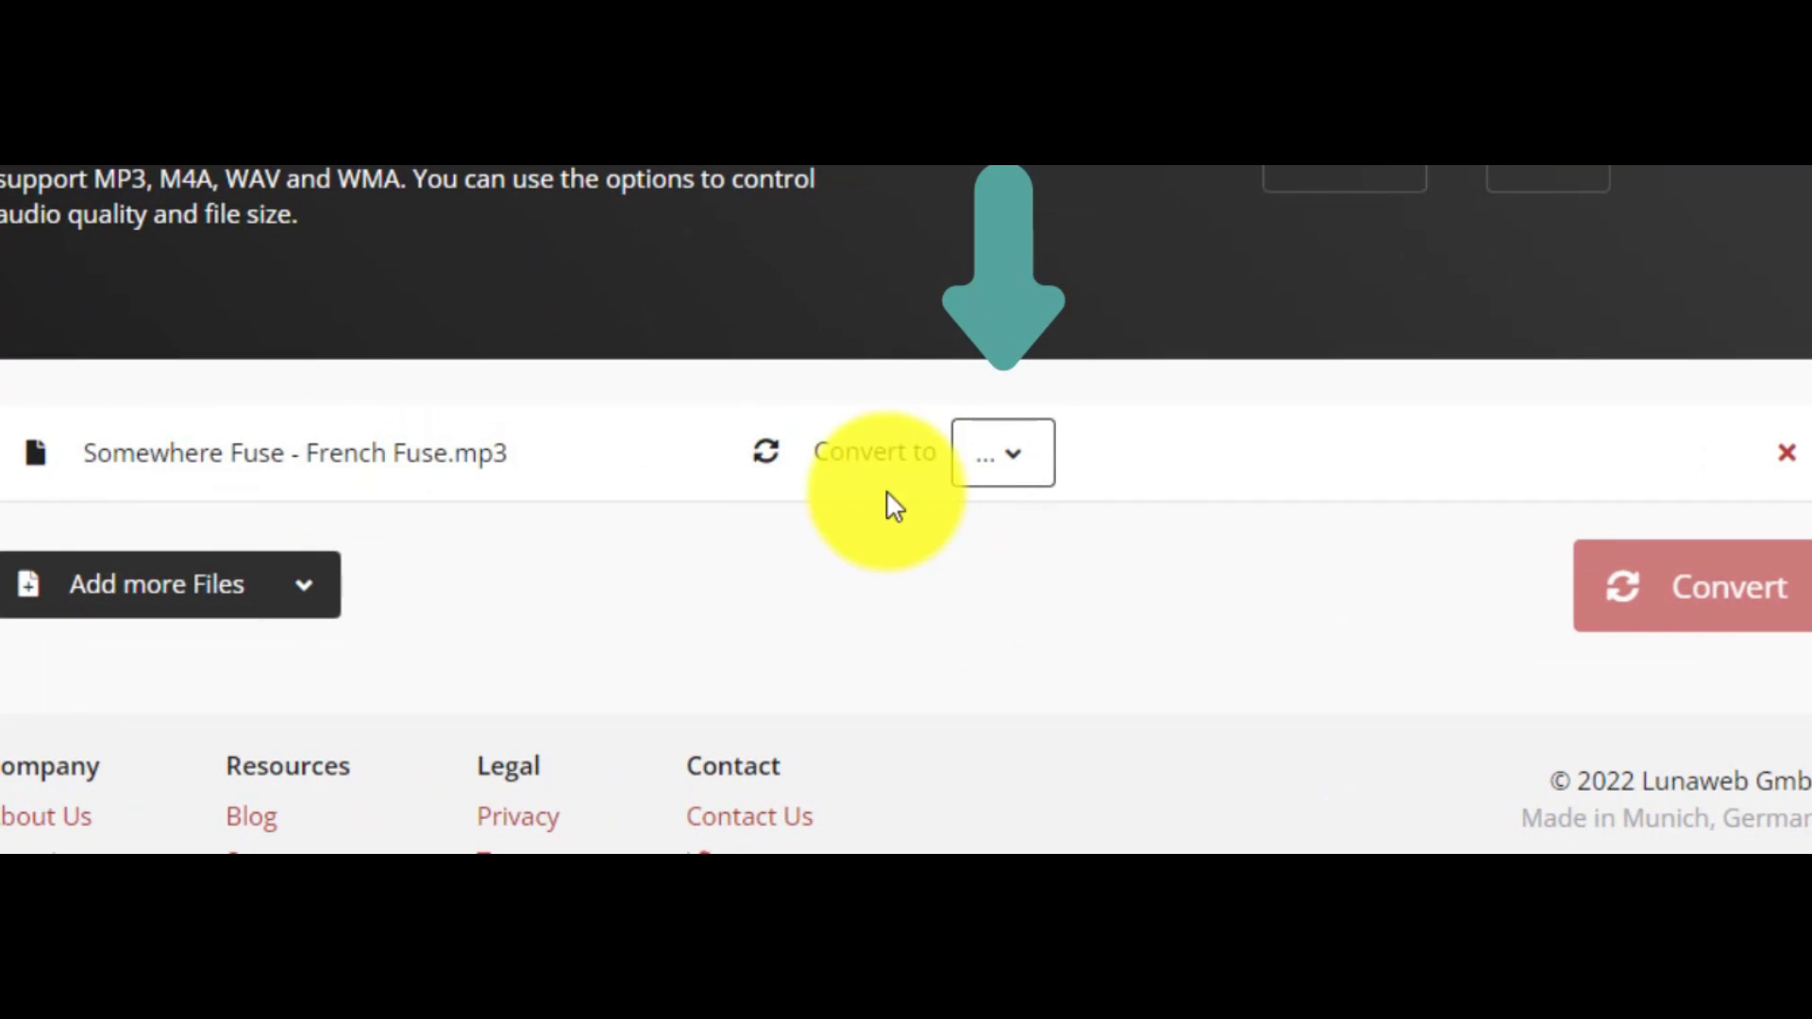
{"action": "left_click", "coordinate": [1019, 462]}
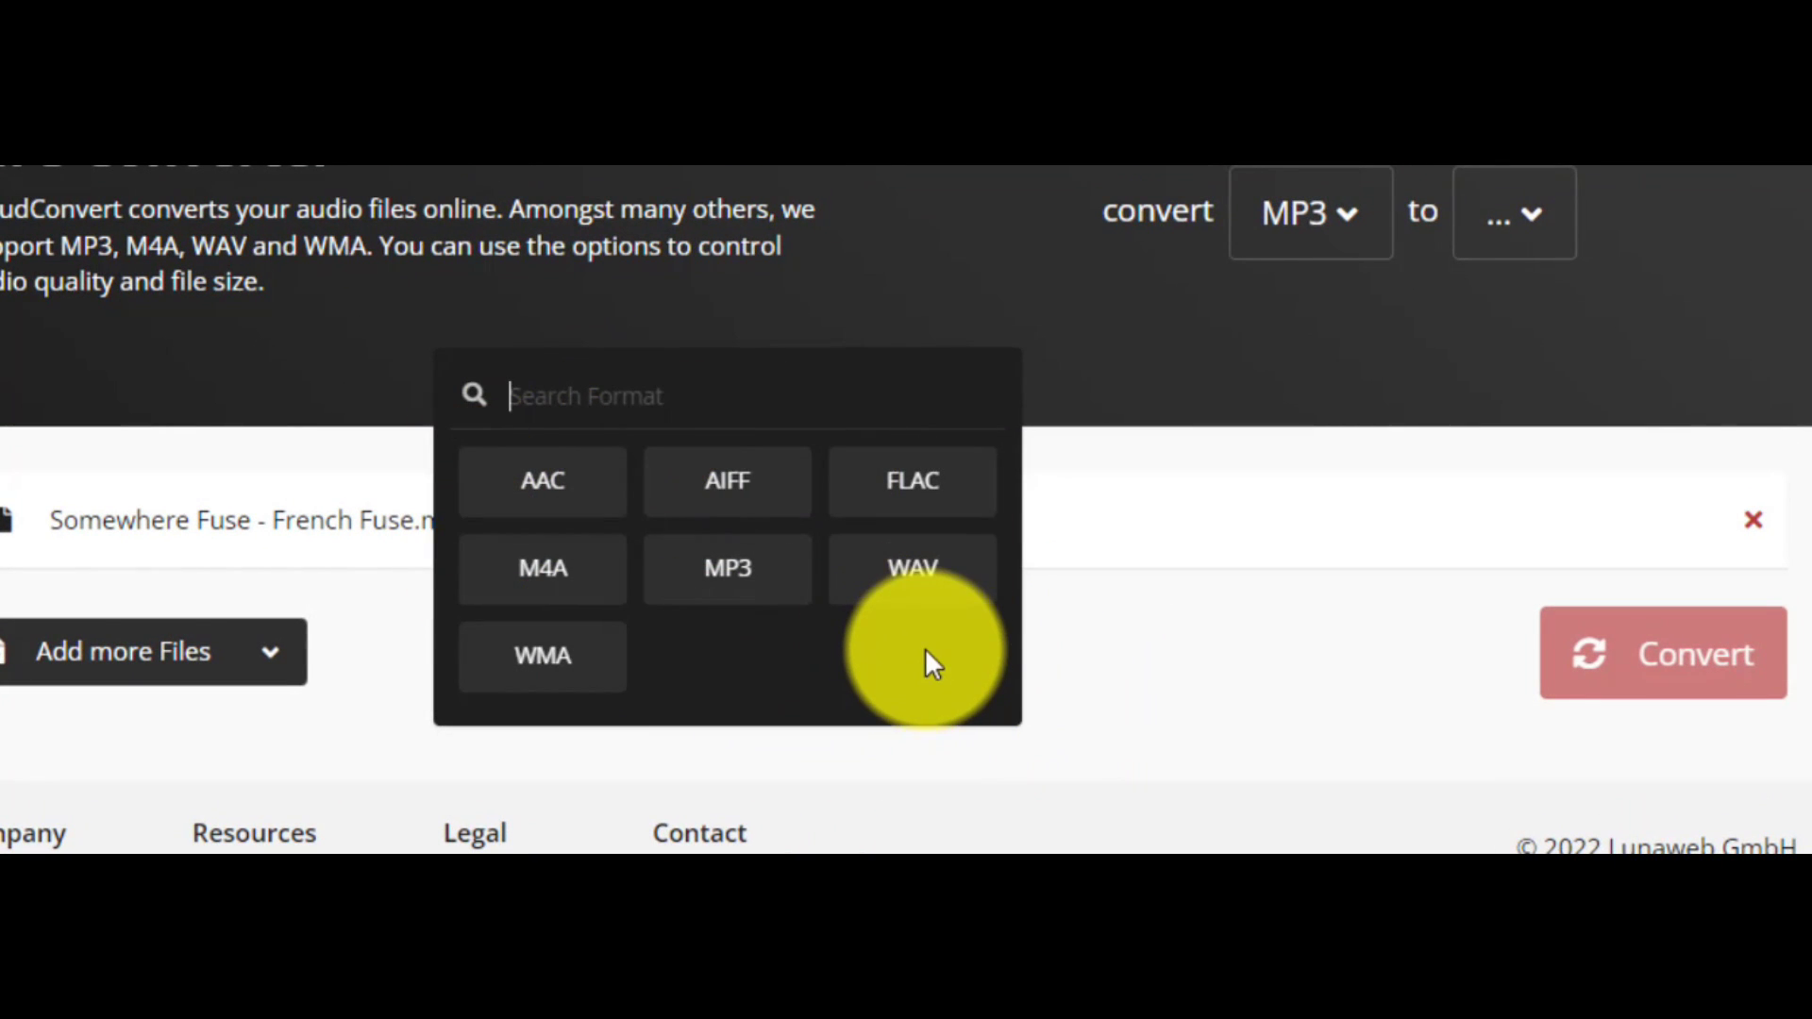
{"action": "left_click", "coordinate": [911, 500]}
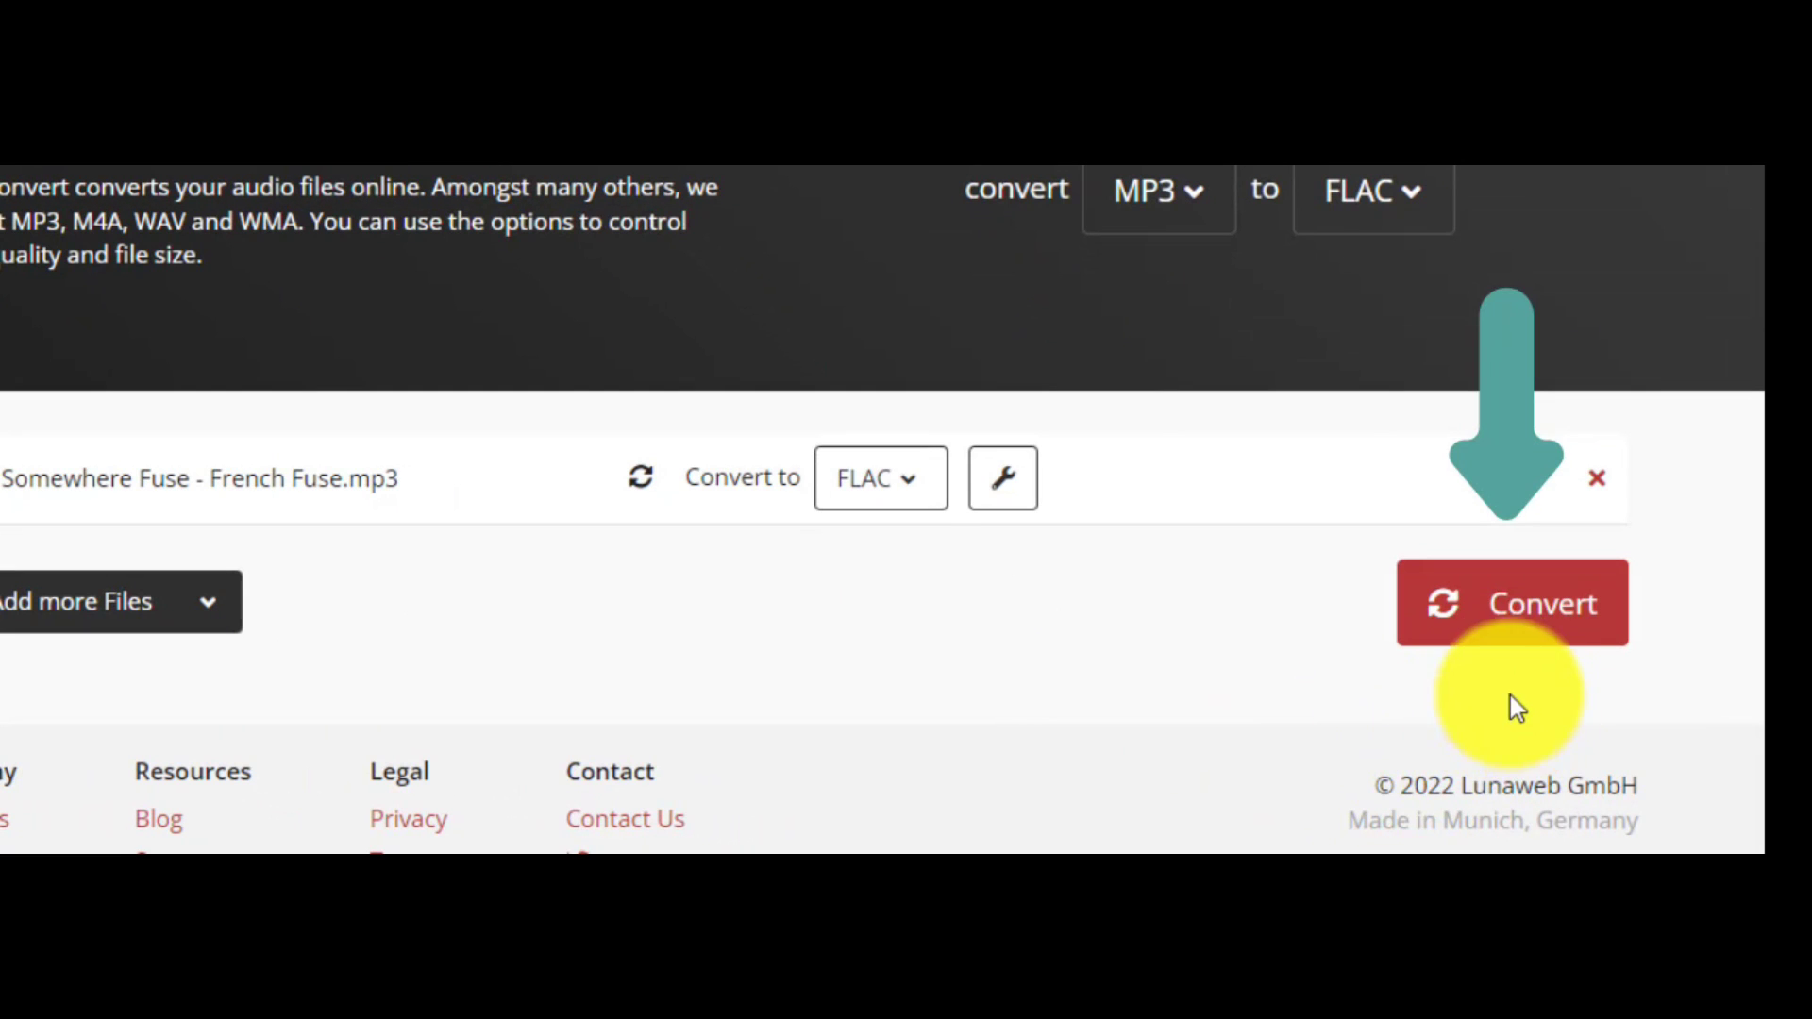
{"action": "left_click", "coordinate": [1496, 631]}
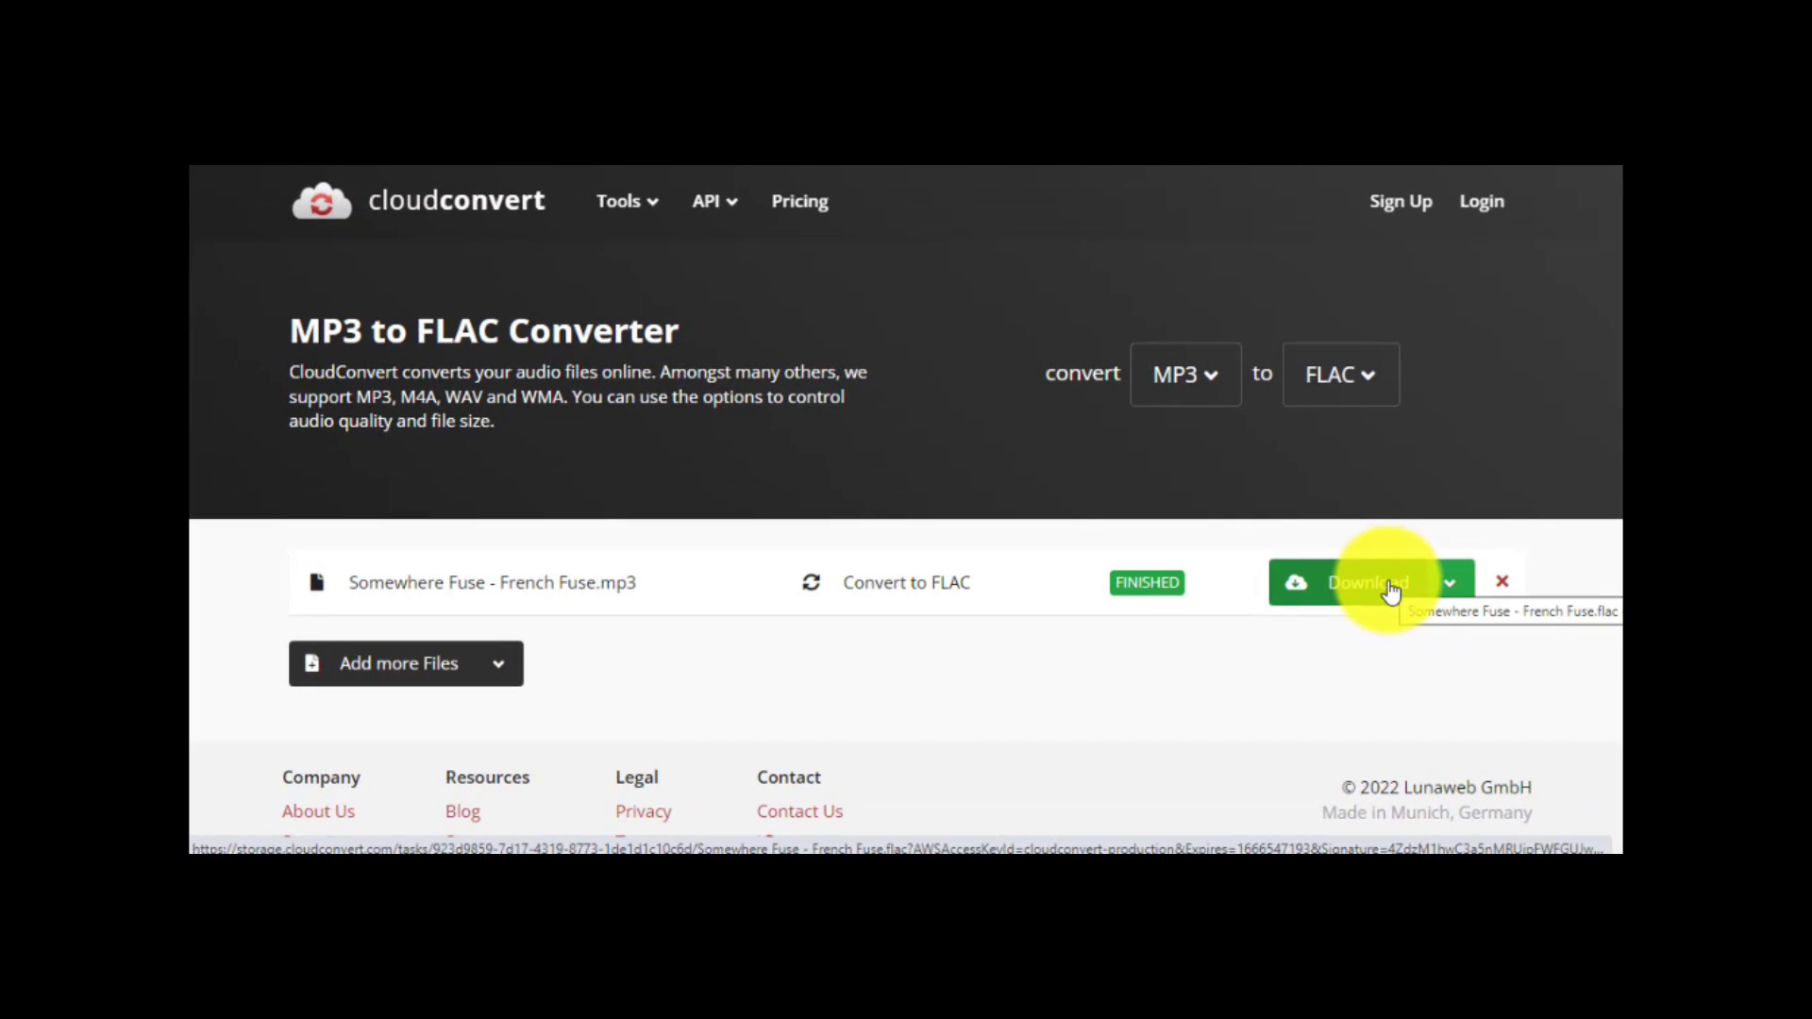
{"action": "left_click", "coordinate": [1389, 585]}
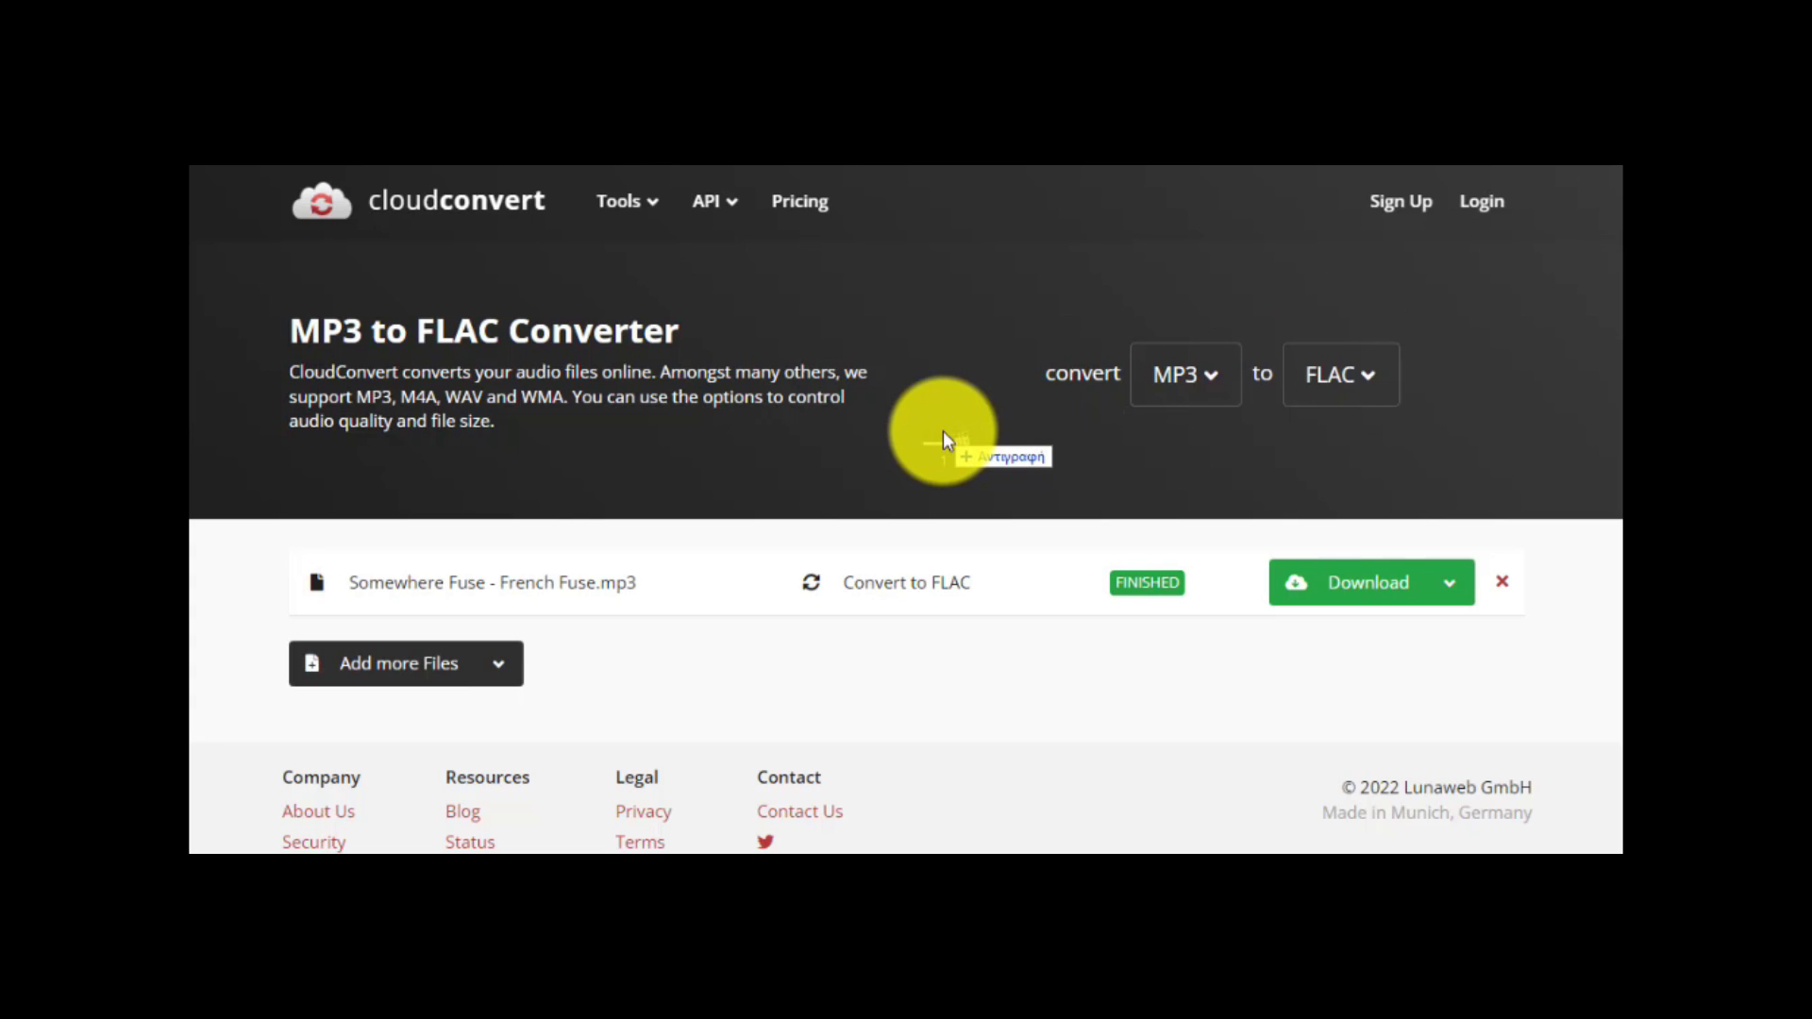
Add 1.mp4 and convert it to Video > AVI, producing a 135 KB 1.avi.
{"action": "left_click_drag", "start_coordinate": [942, 431], "coordinate": [947, 432]}
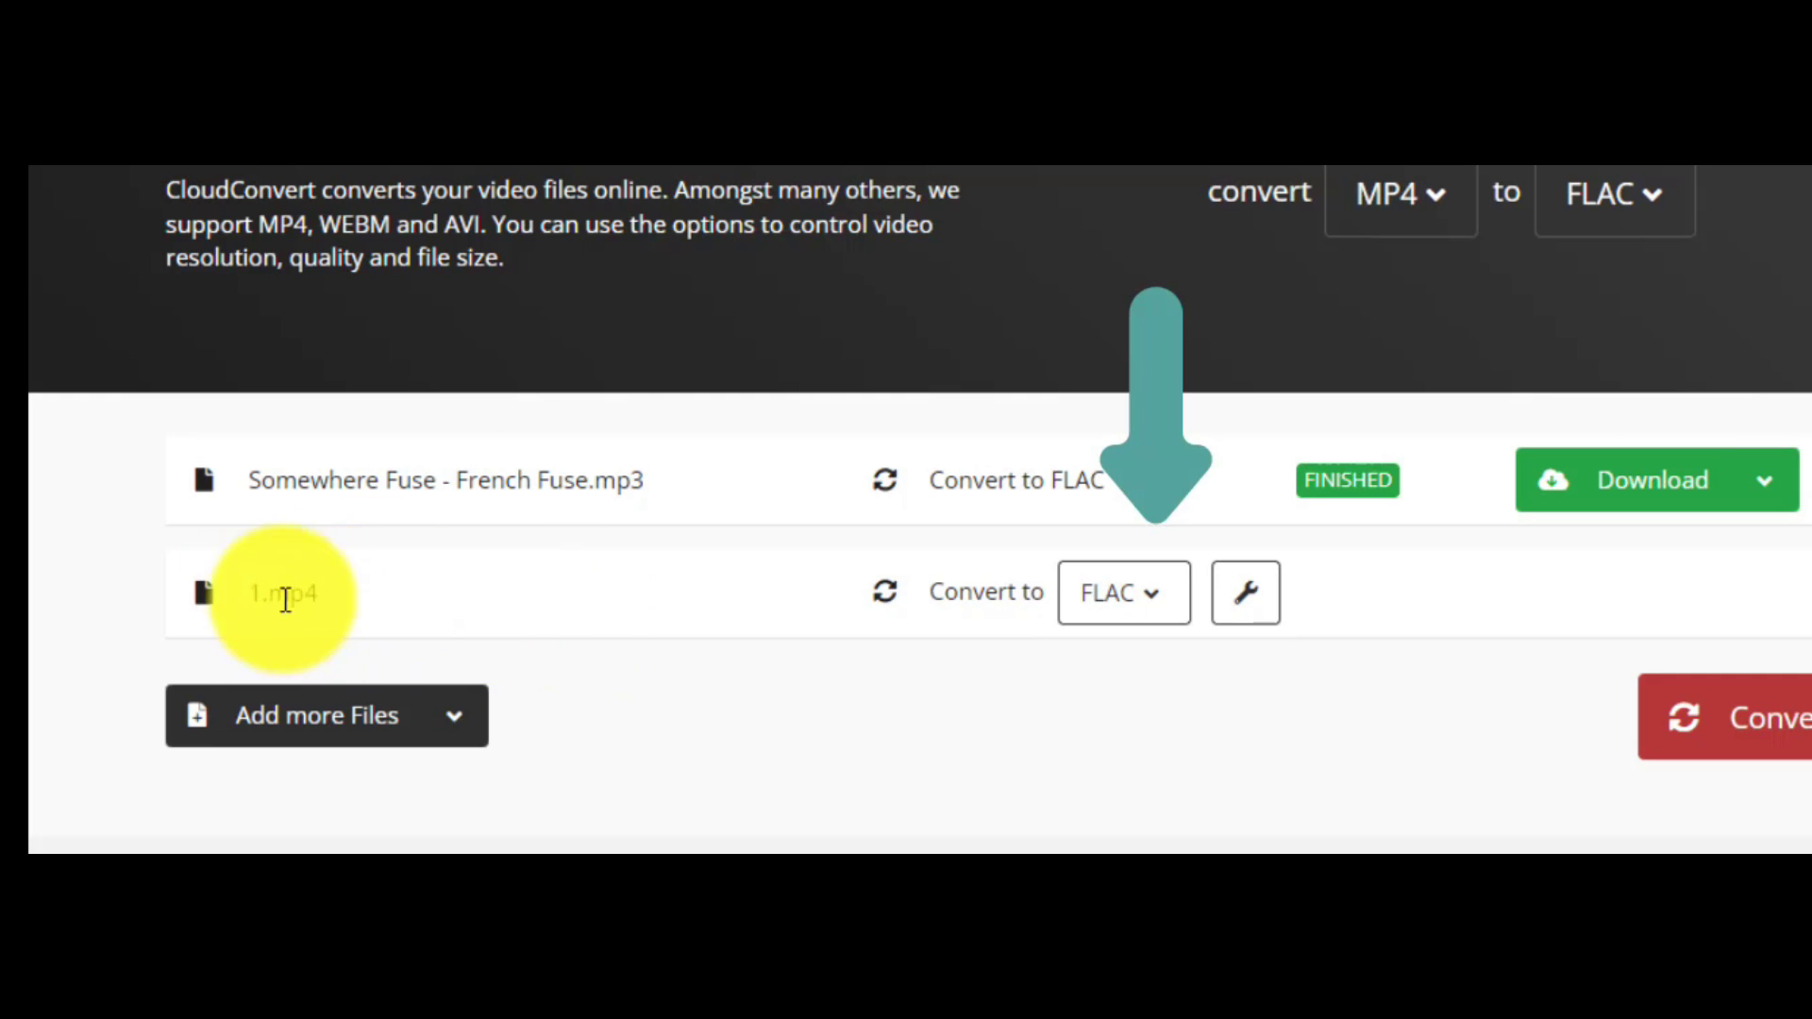
{"action": "left_click", "coordinate": [1166, 595]}
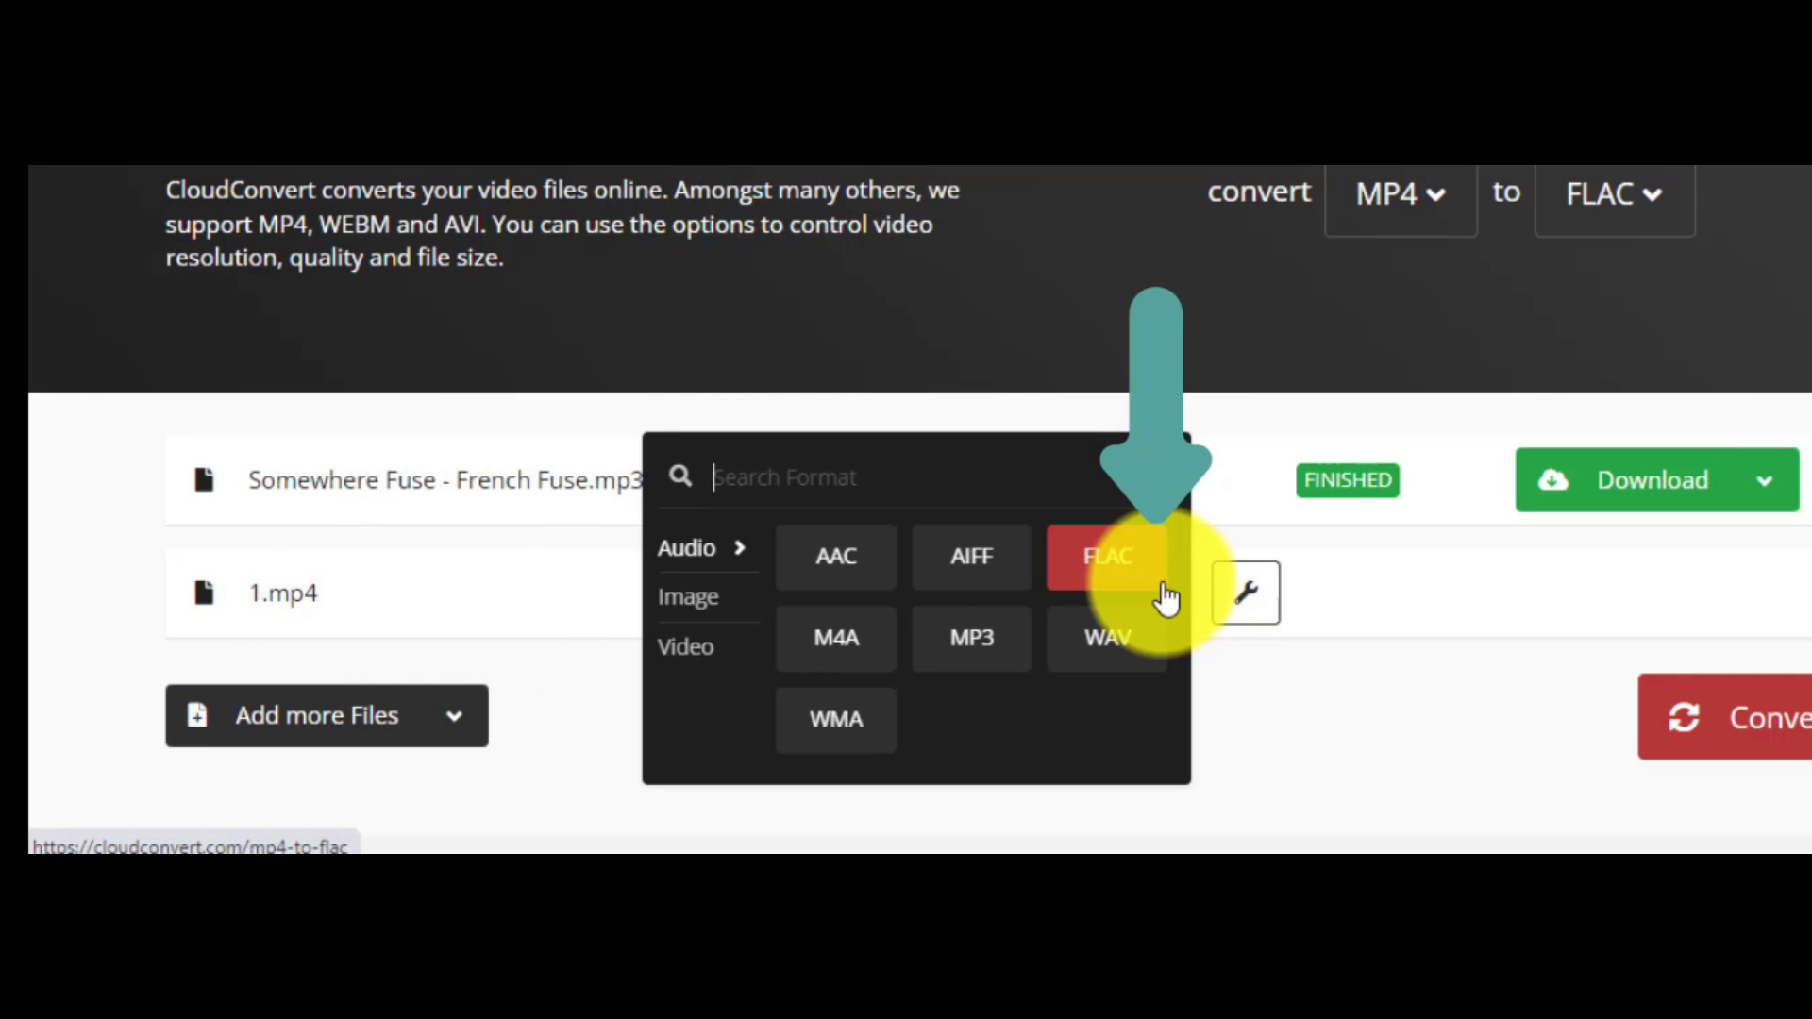
{"action": "left_click", "coordinate": [688, 597]}
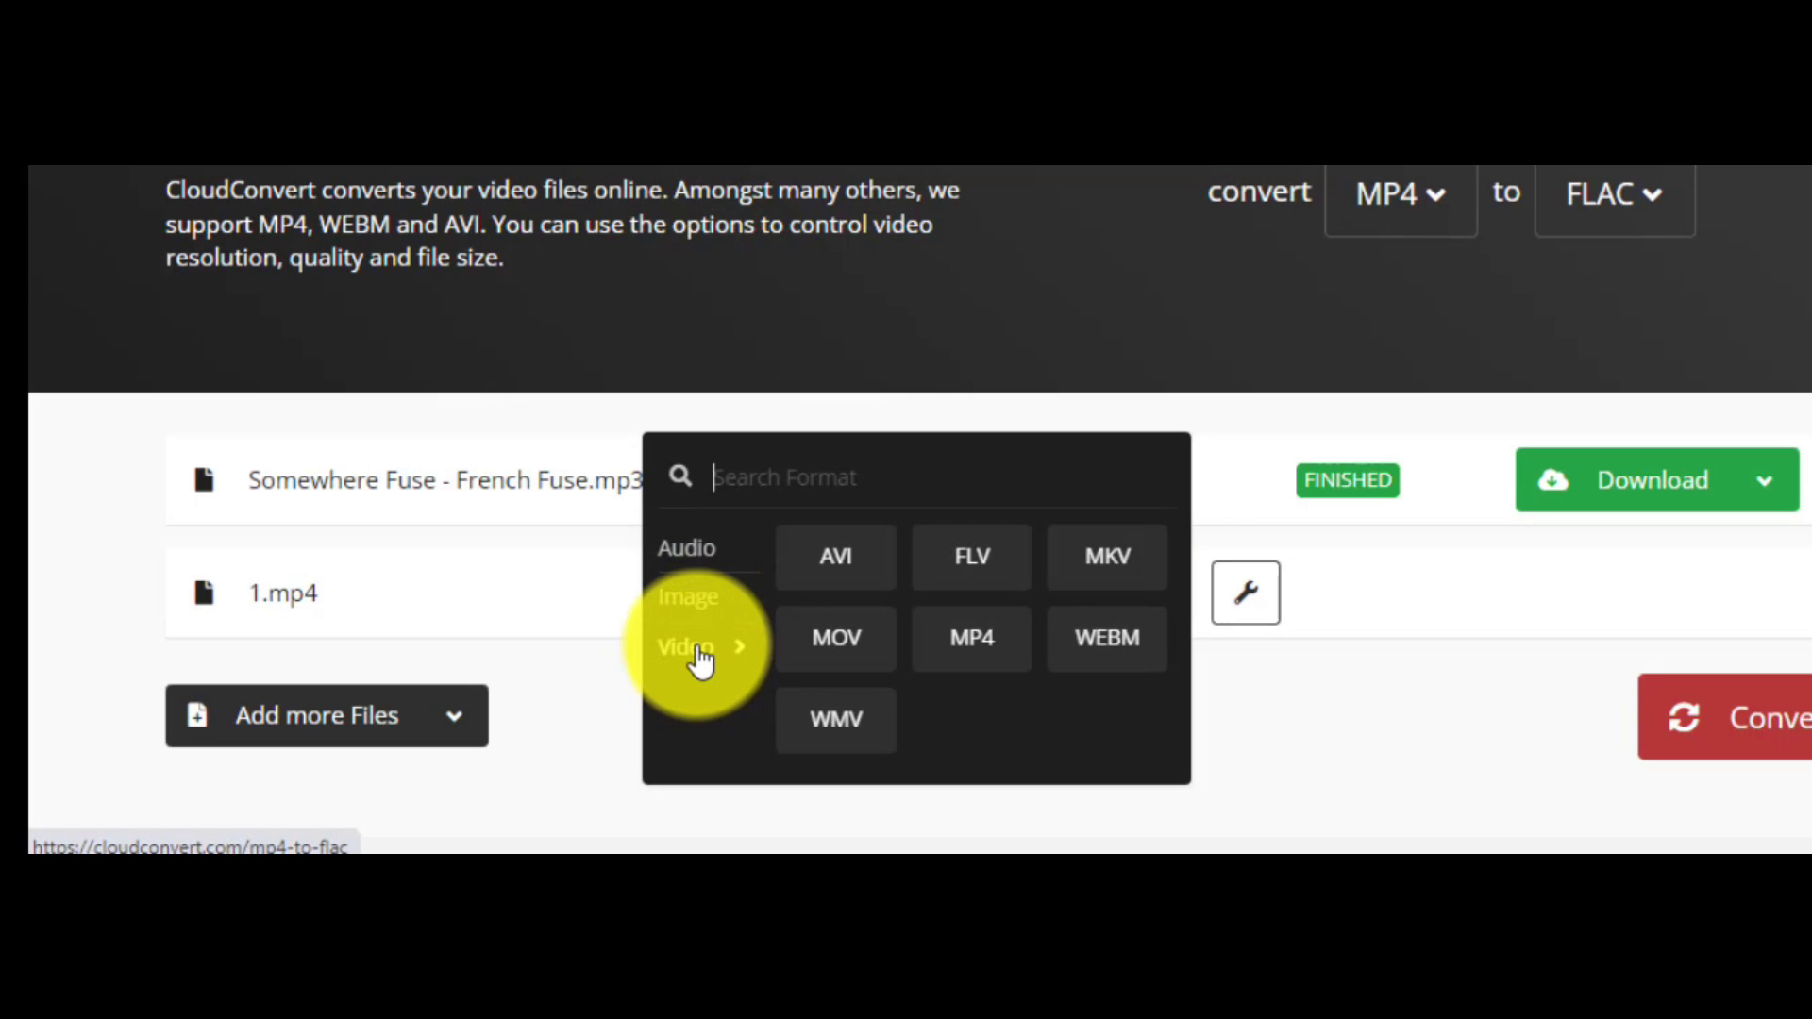
{"action": "left_click", "coordinate": [835, 576]}
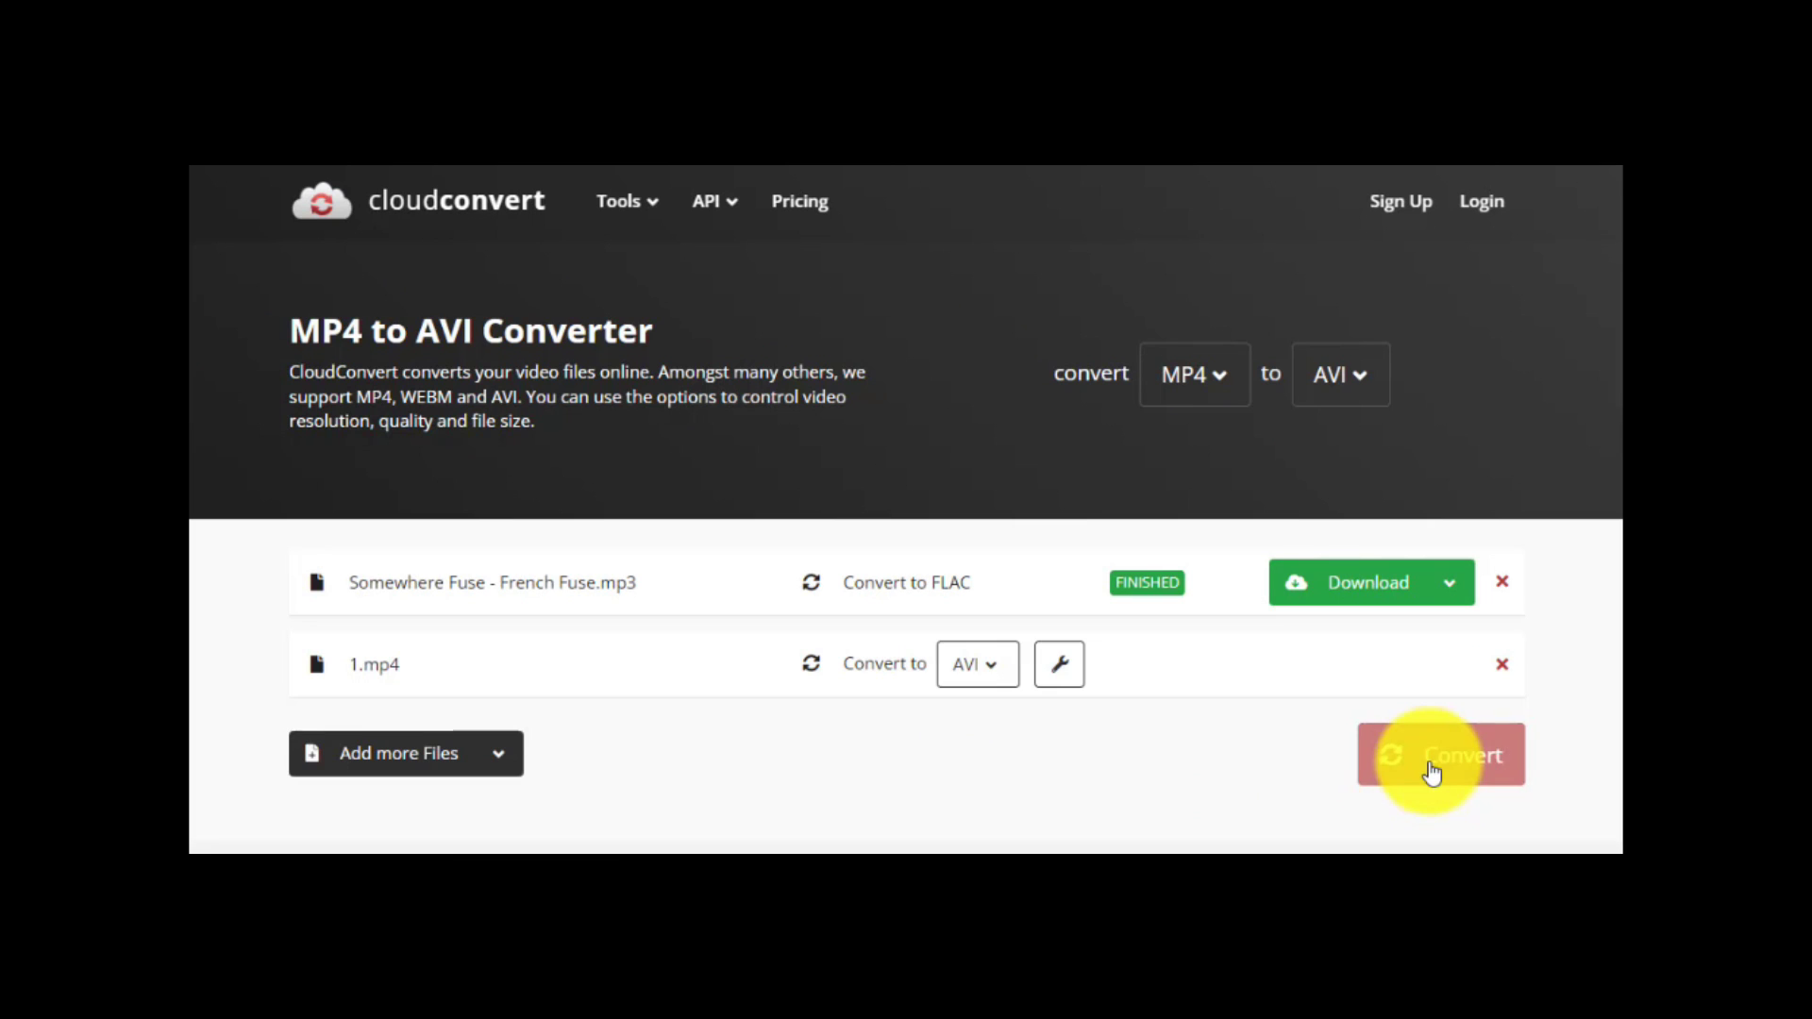
{"action": "left_click", "coordinate": [1431, 771]}
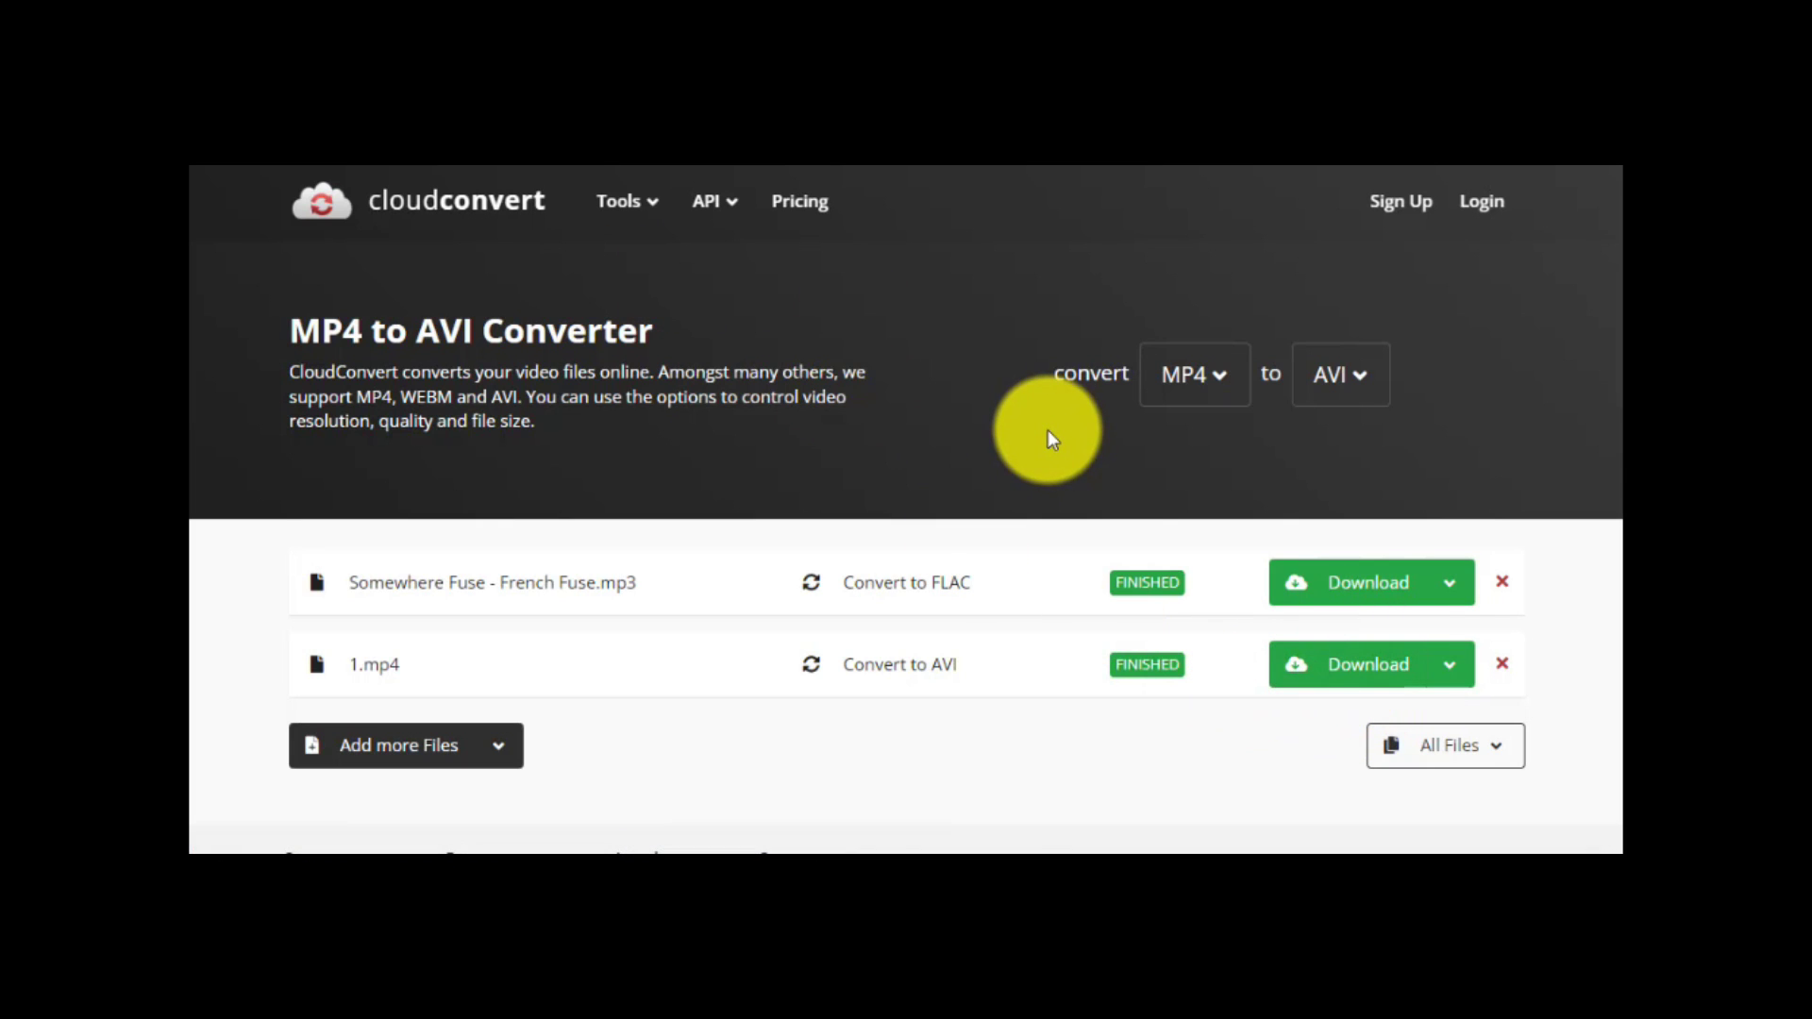
Open the CloudConvert Tools menu to browse the available converters.
{"action": "left_click", "coordinate": [645, 219]}
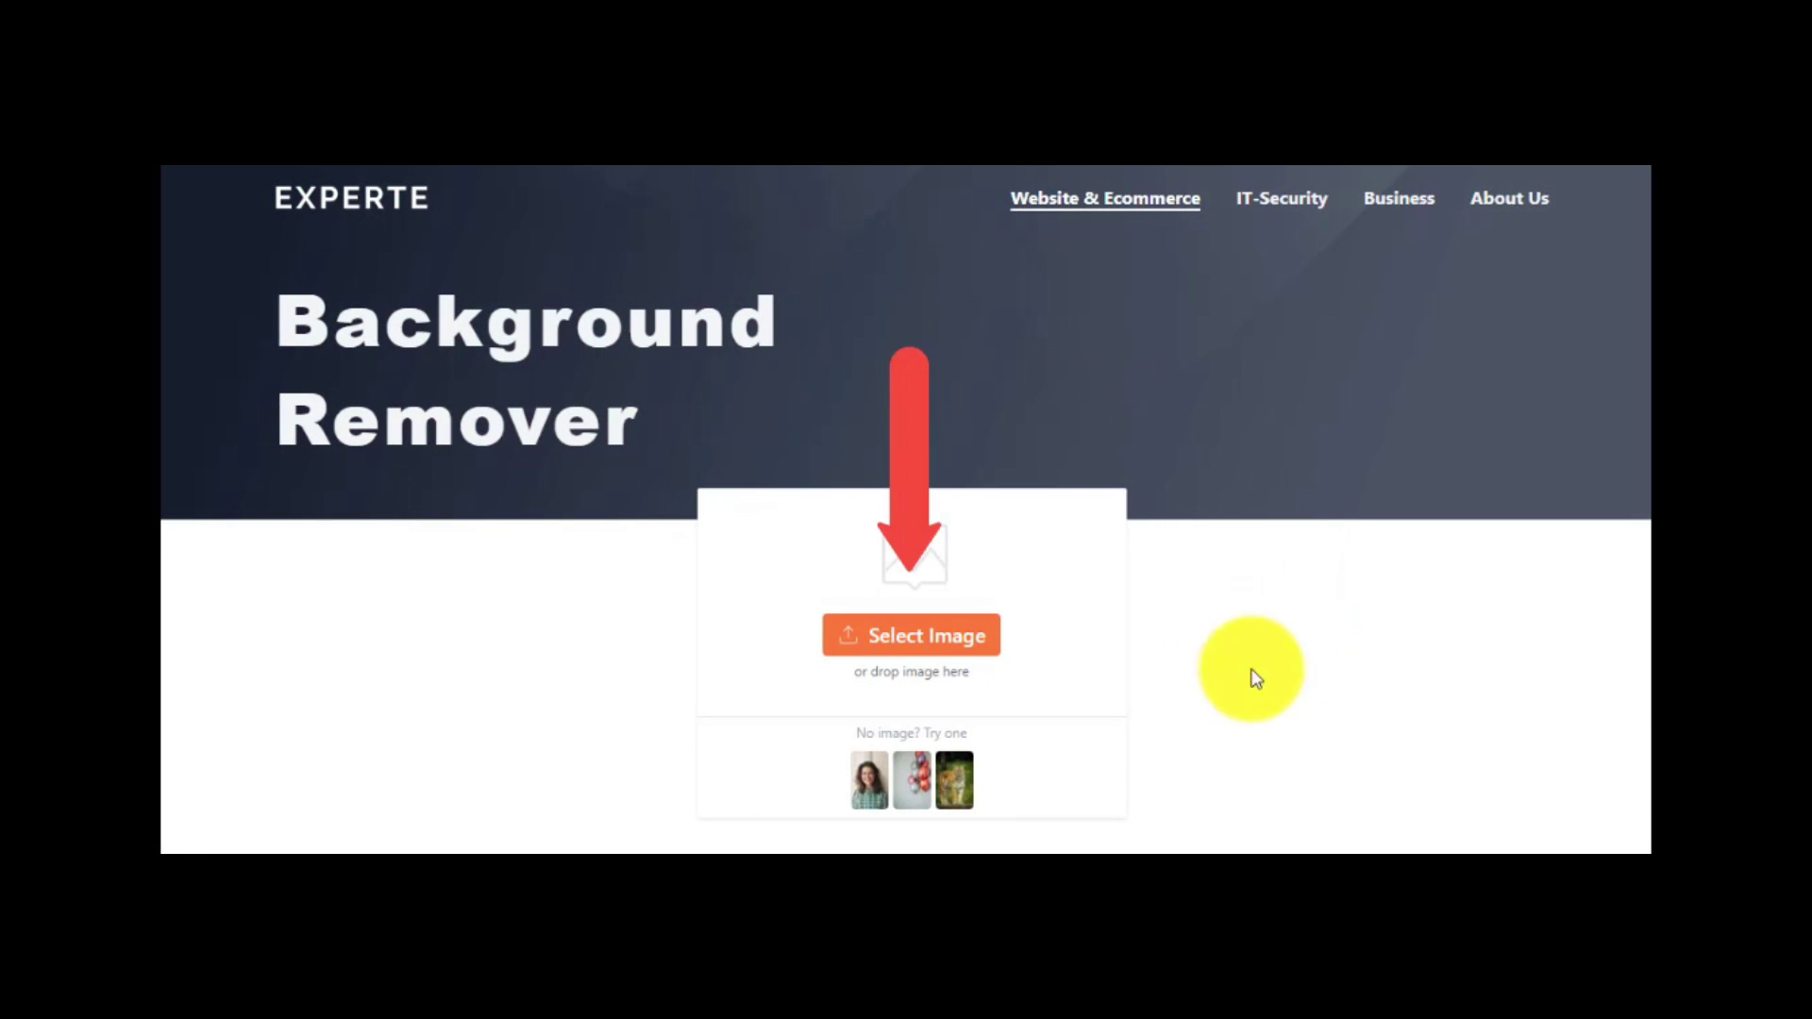
Upload corgi-6705821__340 from the photo hd folder to Experte Background Remover.
{"action": "left_click", "coordinate": [943, 645]}
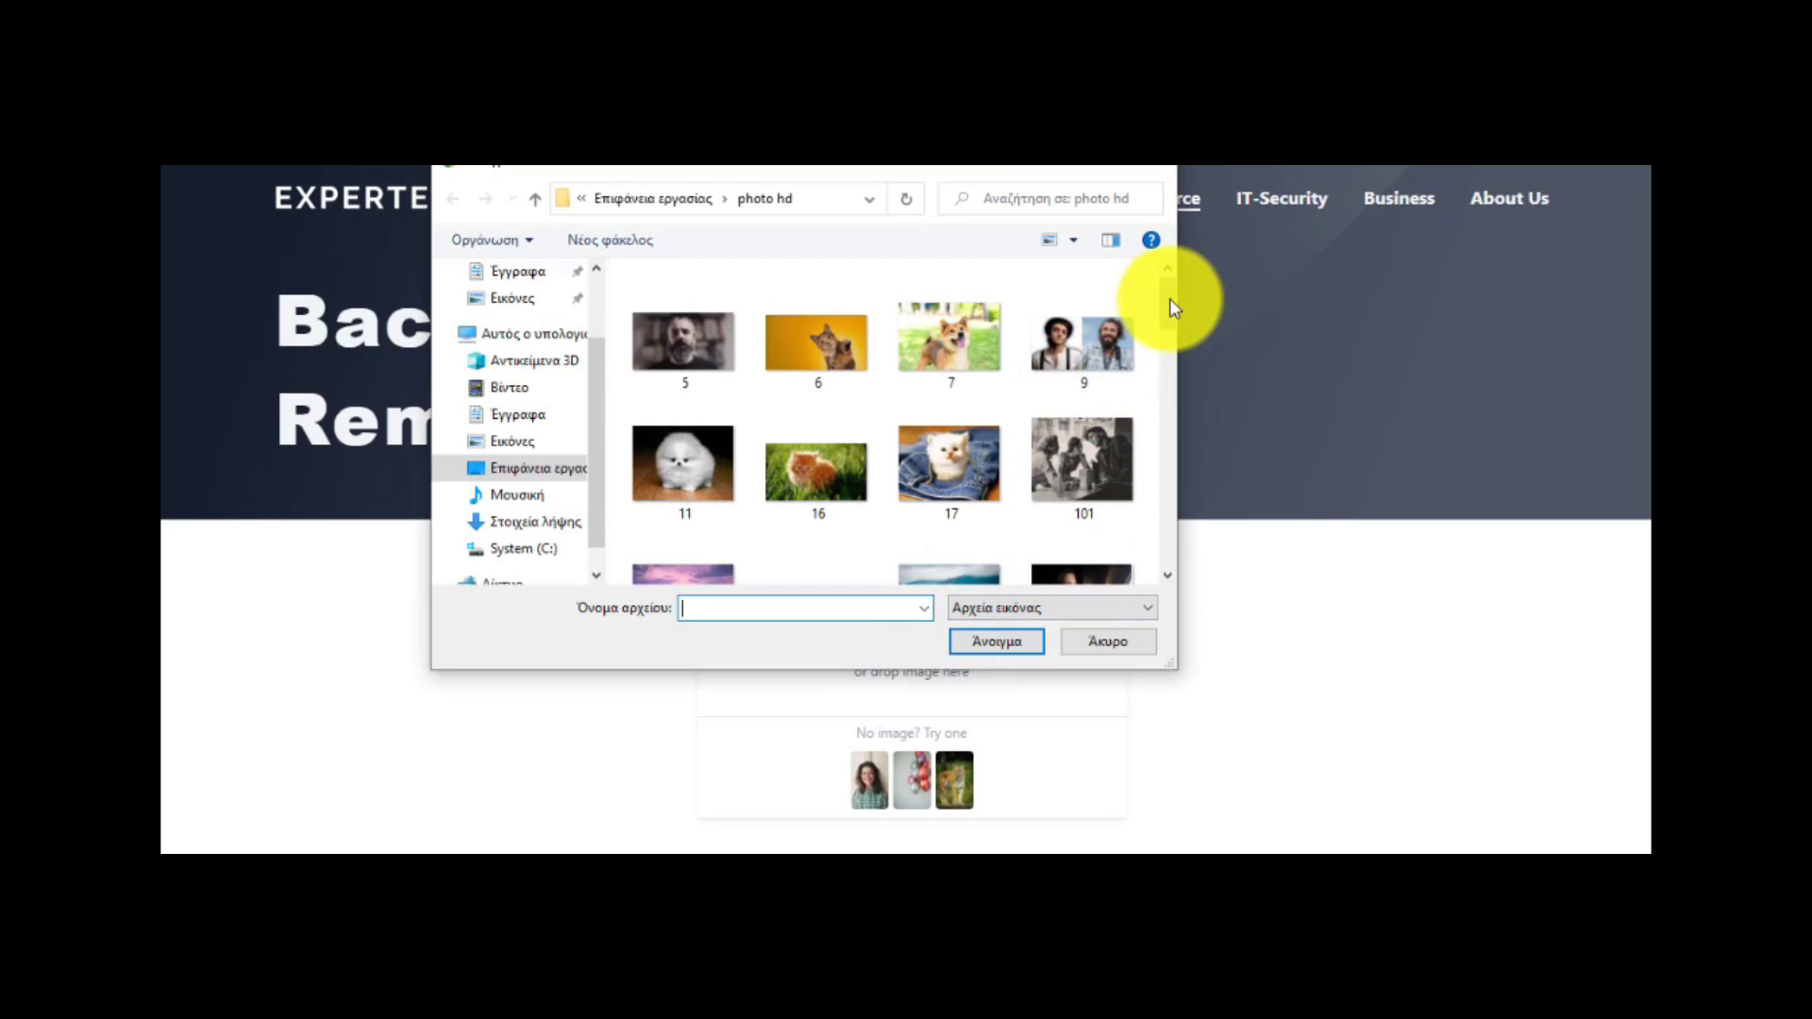
{"action": "left_click_drag", "start_coordinate": [1169, 298], "coordinate": [1174, 377]}
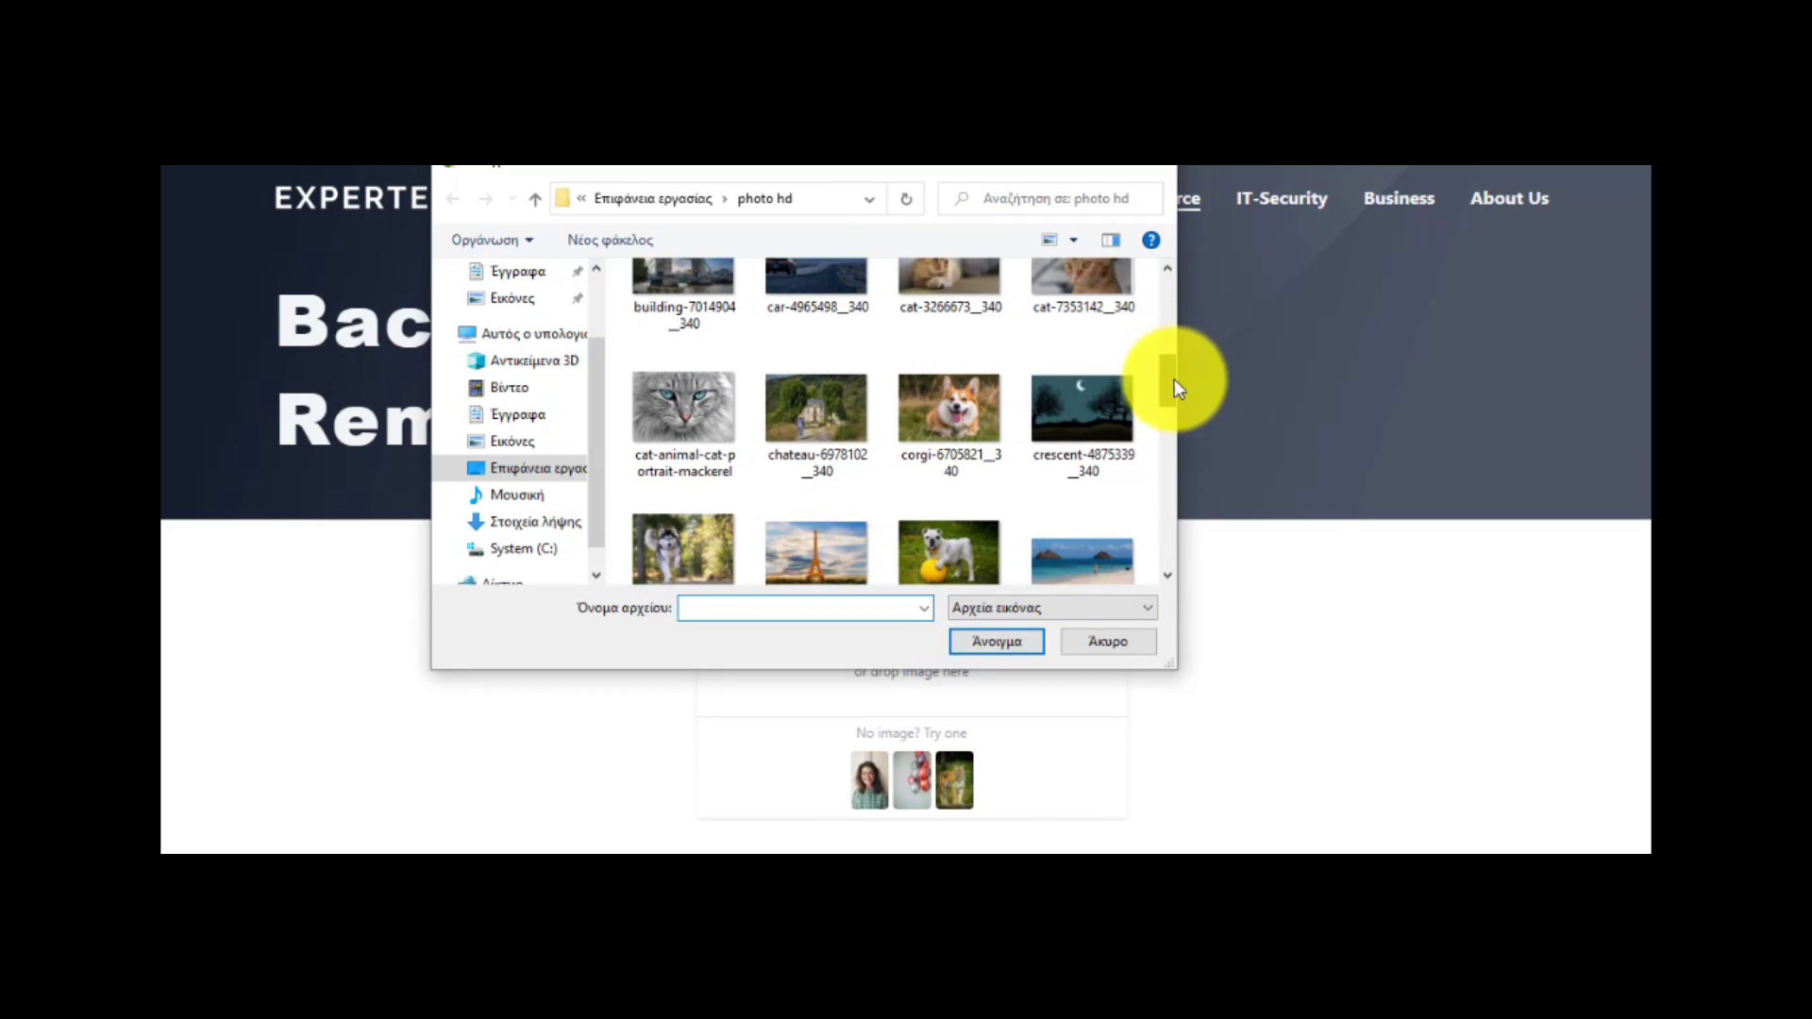
{"action": "left_click", "coordinate": [983, 399]}
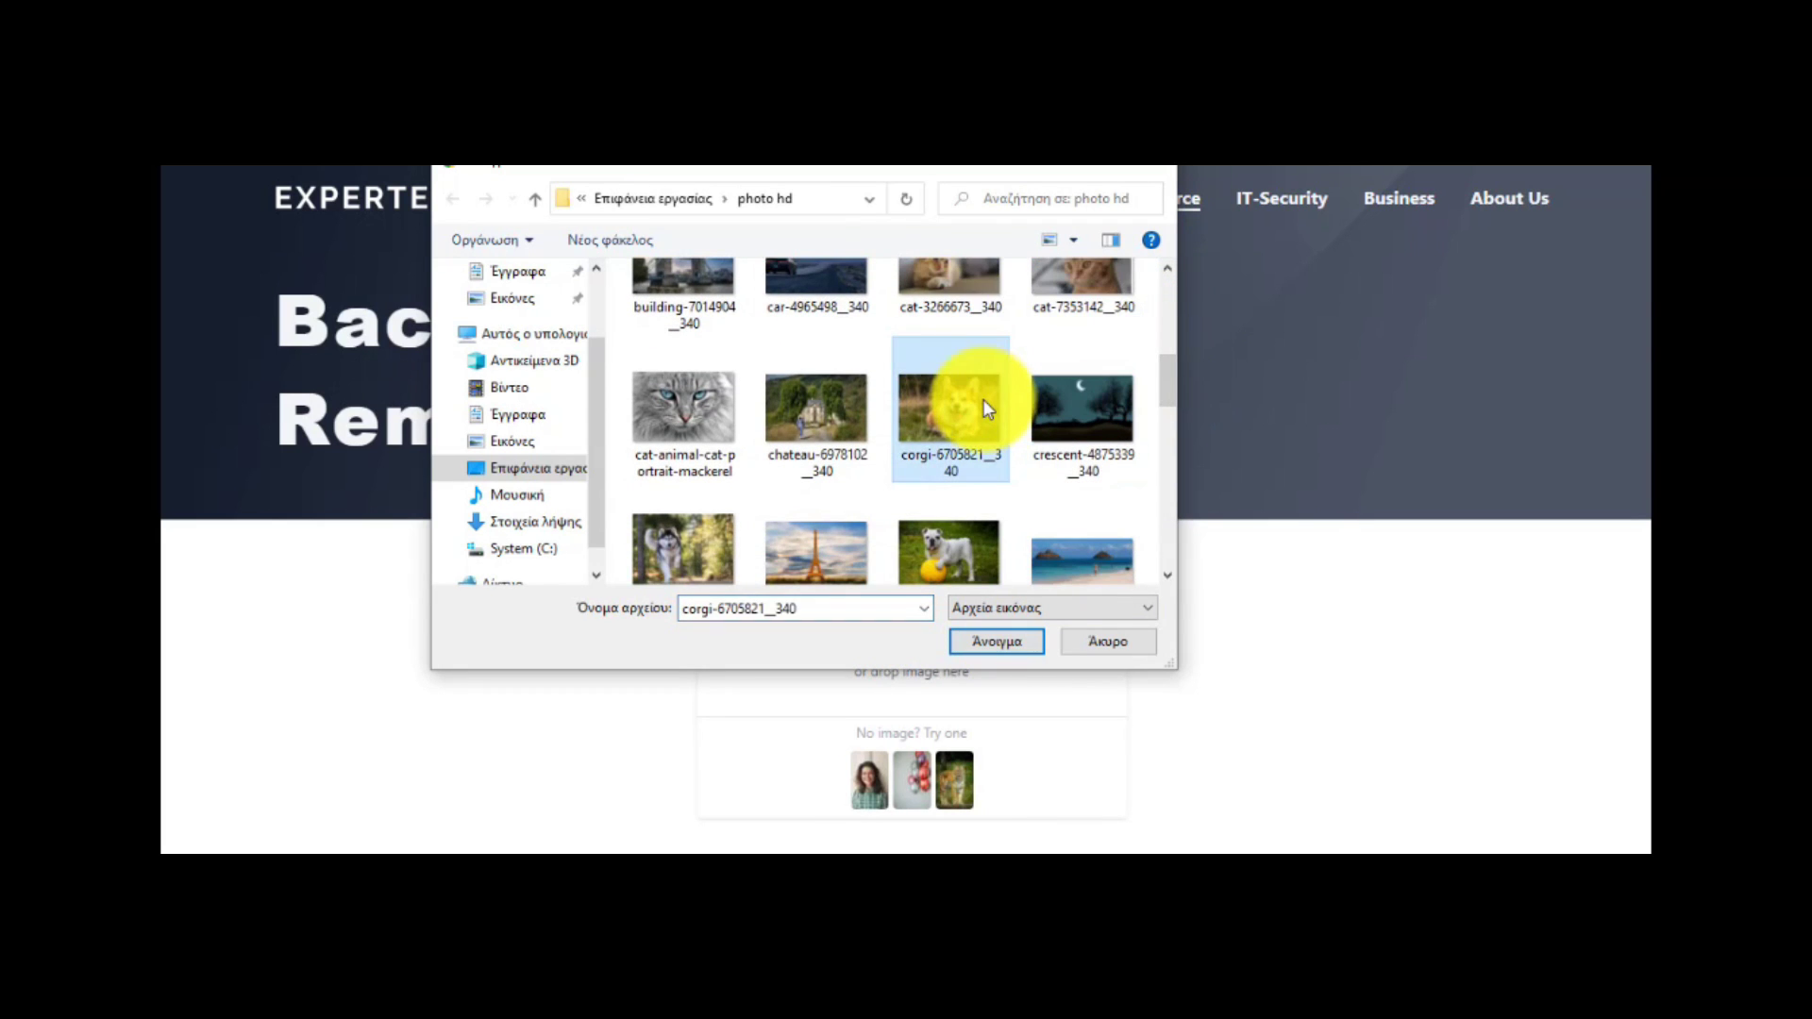
{"action": "left_click", "coordinate": [1021, 646]}
Submit the english-bulldog-562723_340 photo to get a transparent-background cut-out.
{"action": "scroll", "coordinate": [1338, 557], "scroll_direction": "down", "scroll_amount": 1}
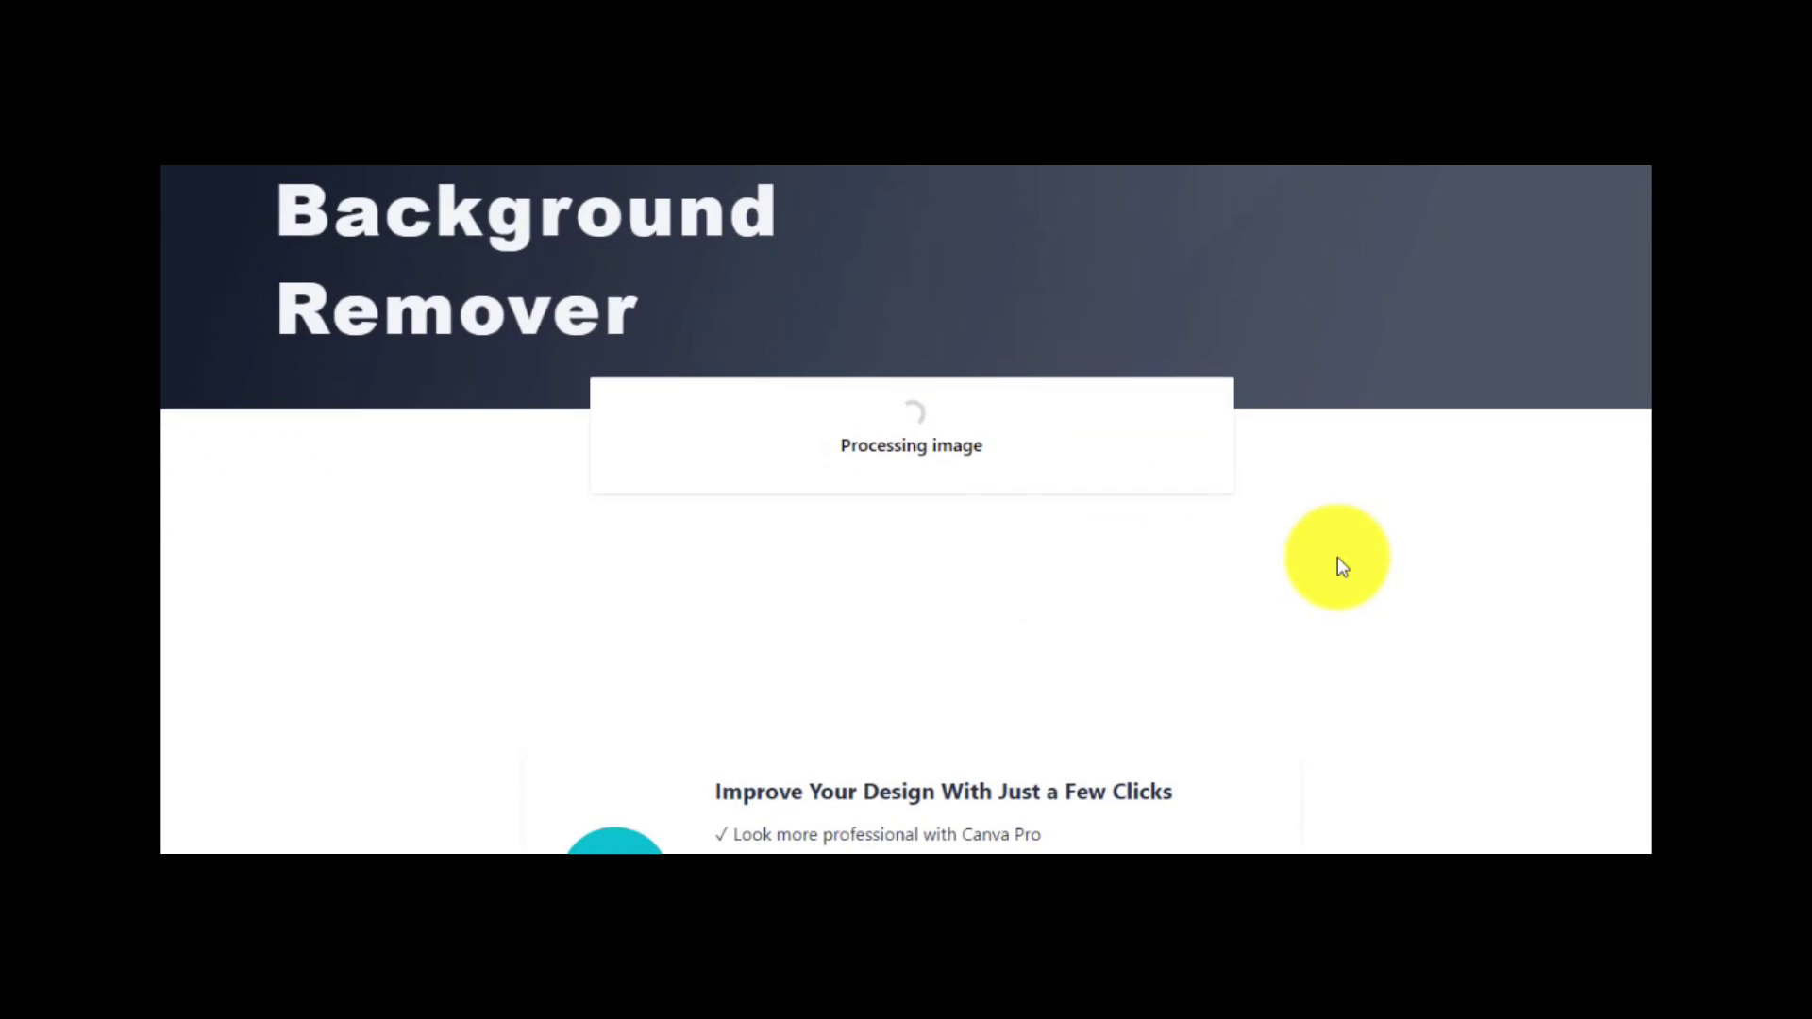
{"action": "scroll", "coordinate": [1339, 557], "scroll_direction": "down", "scroll_amount": 1}
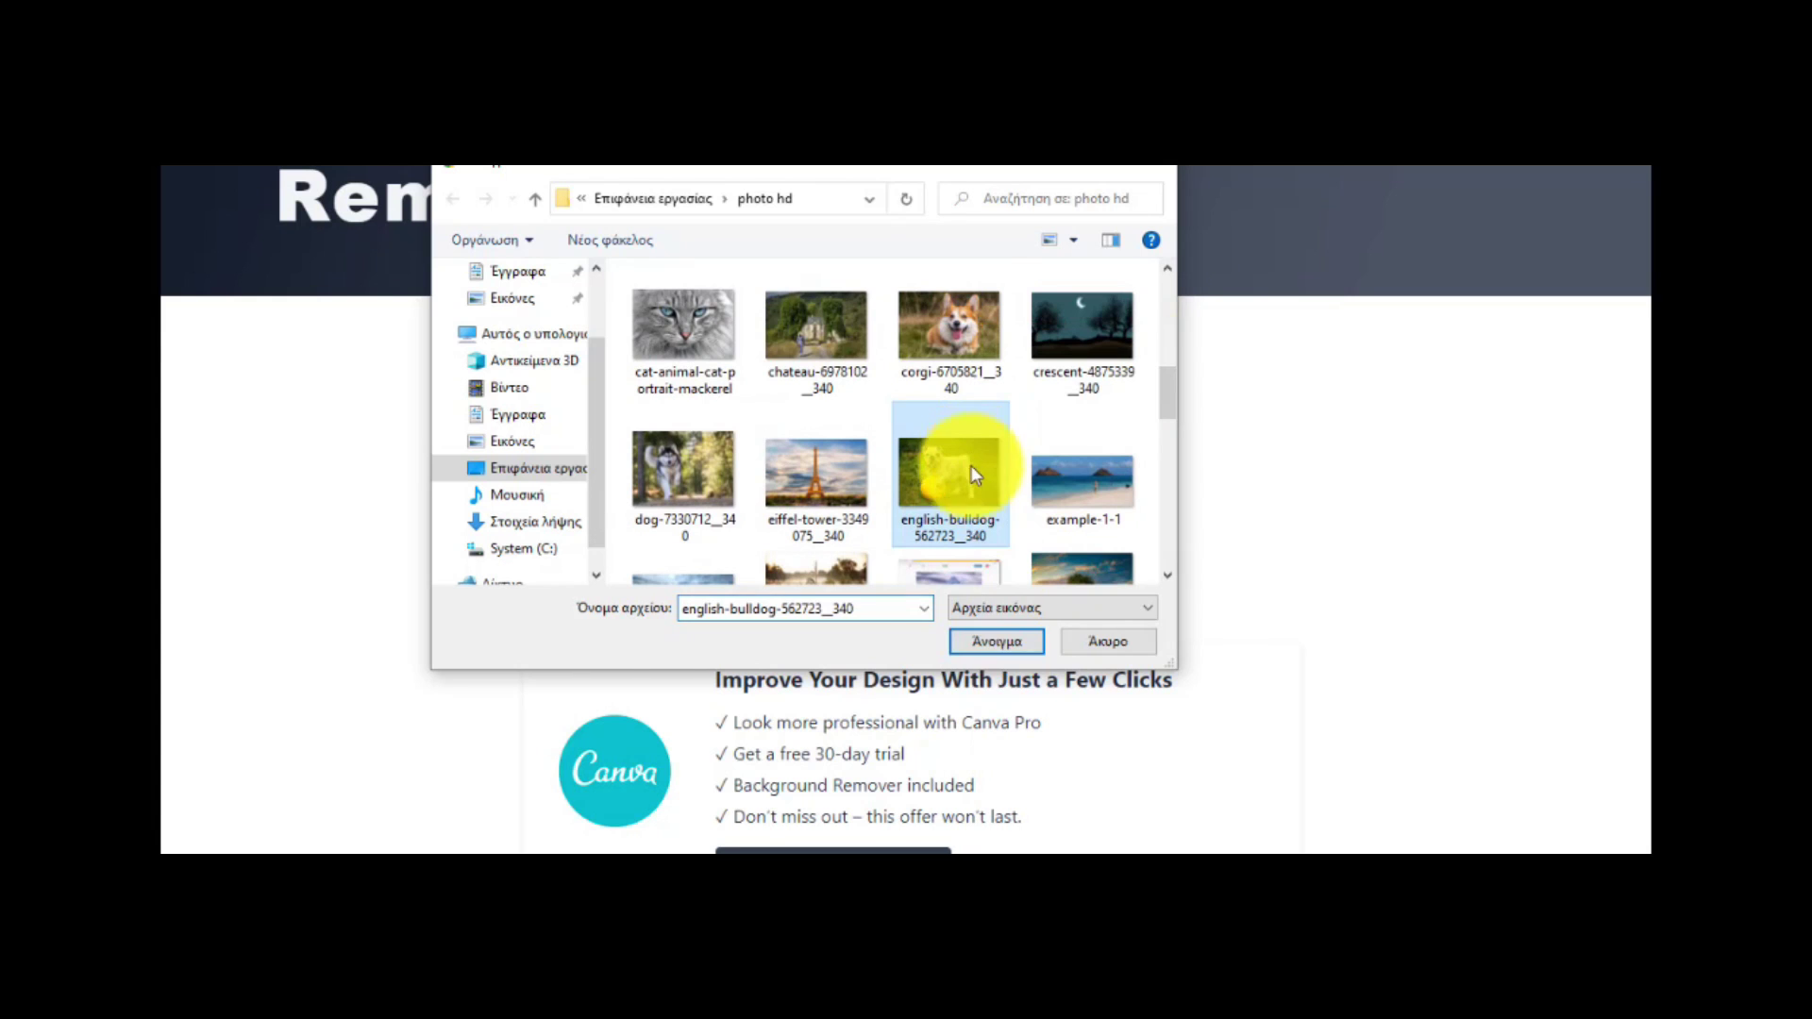
{"action": "left_click", "coordinate": [1005, 642]}
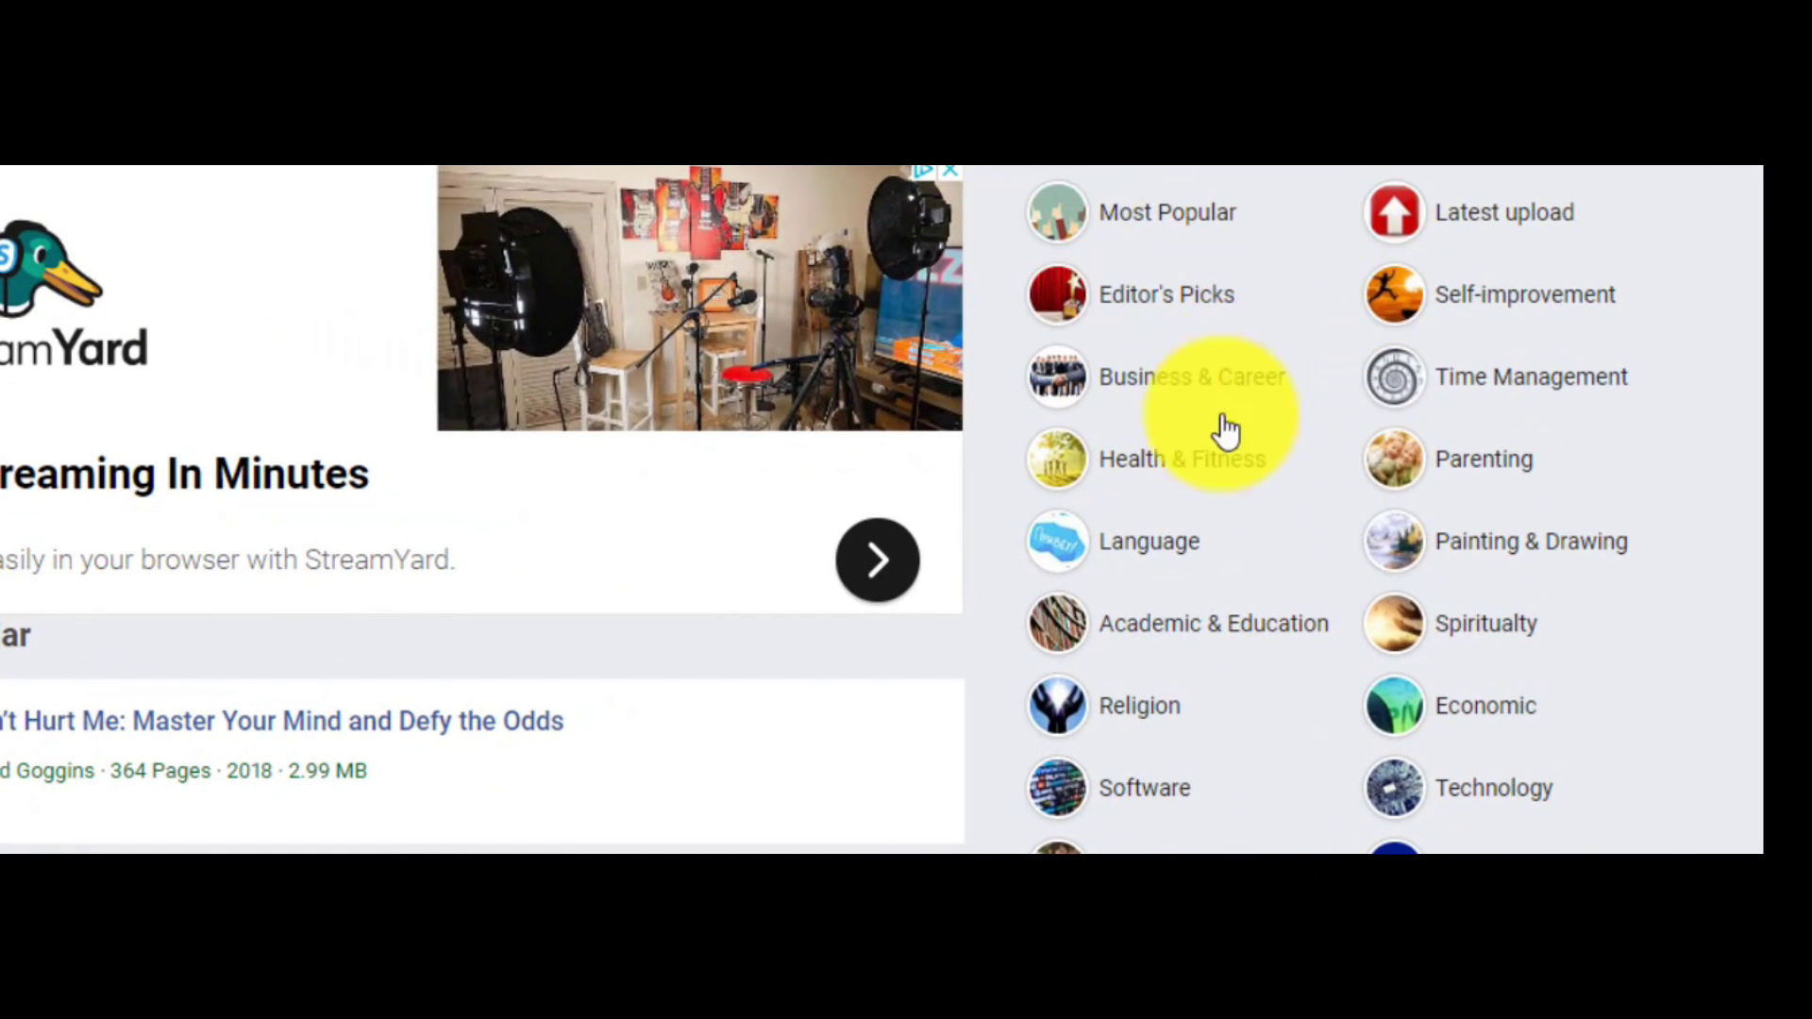
Scroll the PDFDrive homepage to view its book categories.
{"action": "scroll", "coordinate": [1223, 467], "scroll_direction": "down", "scroll_amount": 2}
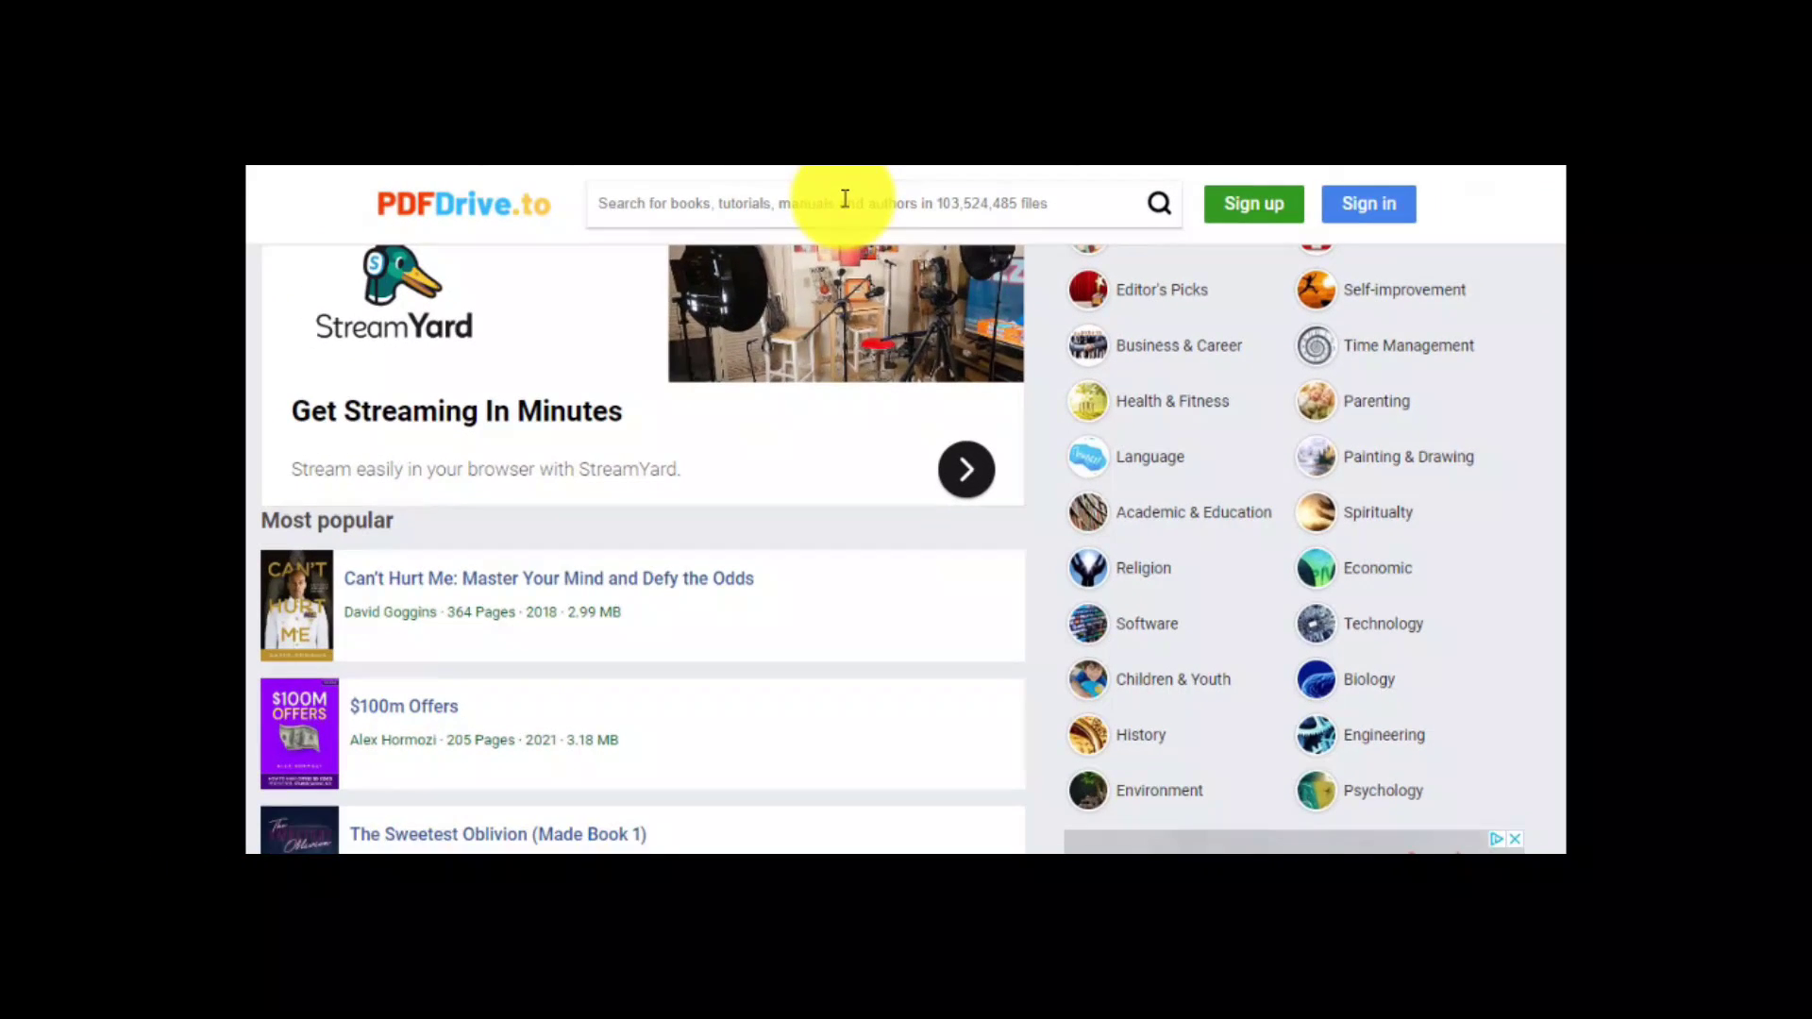
Search PDFDrive for 'after effects' and review the page and year filters, leaving both at Any.
{"action": "left_click", "coordinate": [786, 232]}
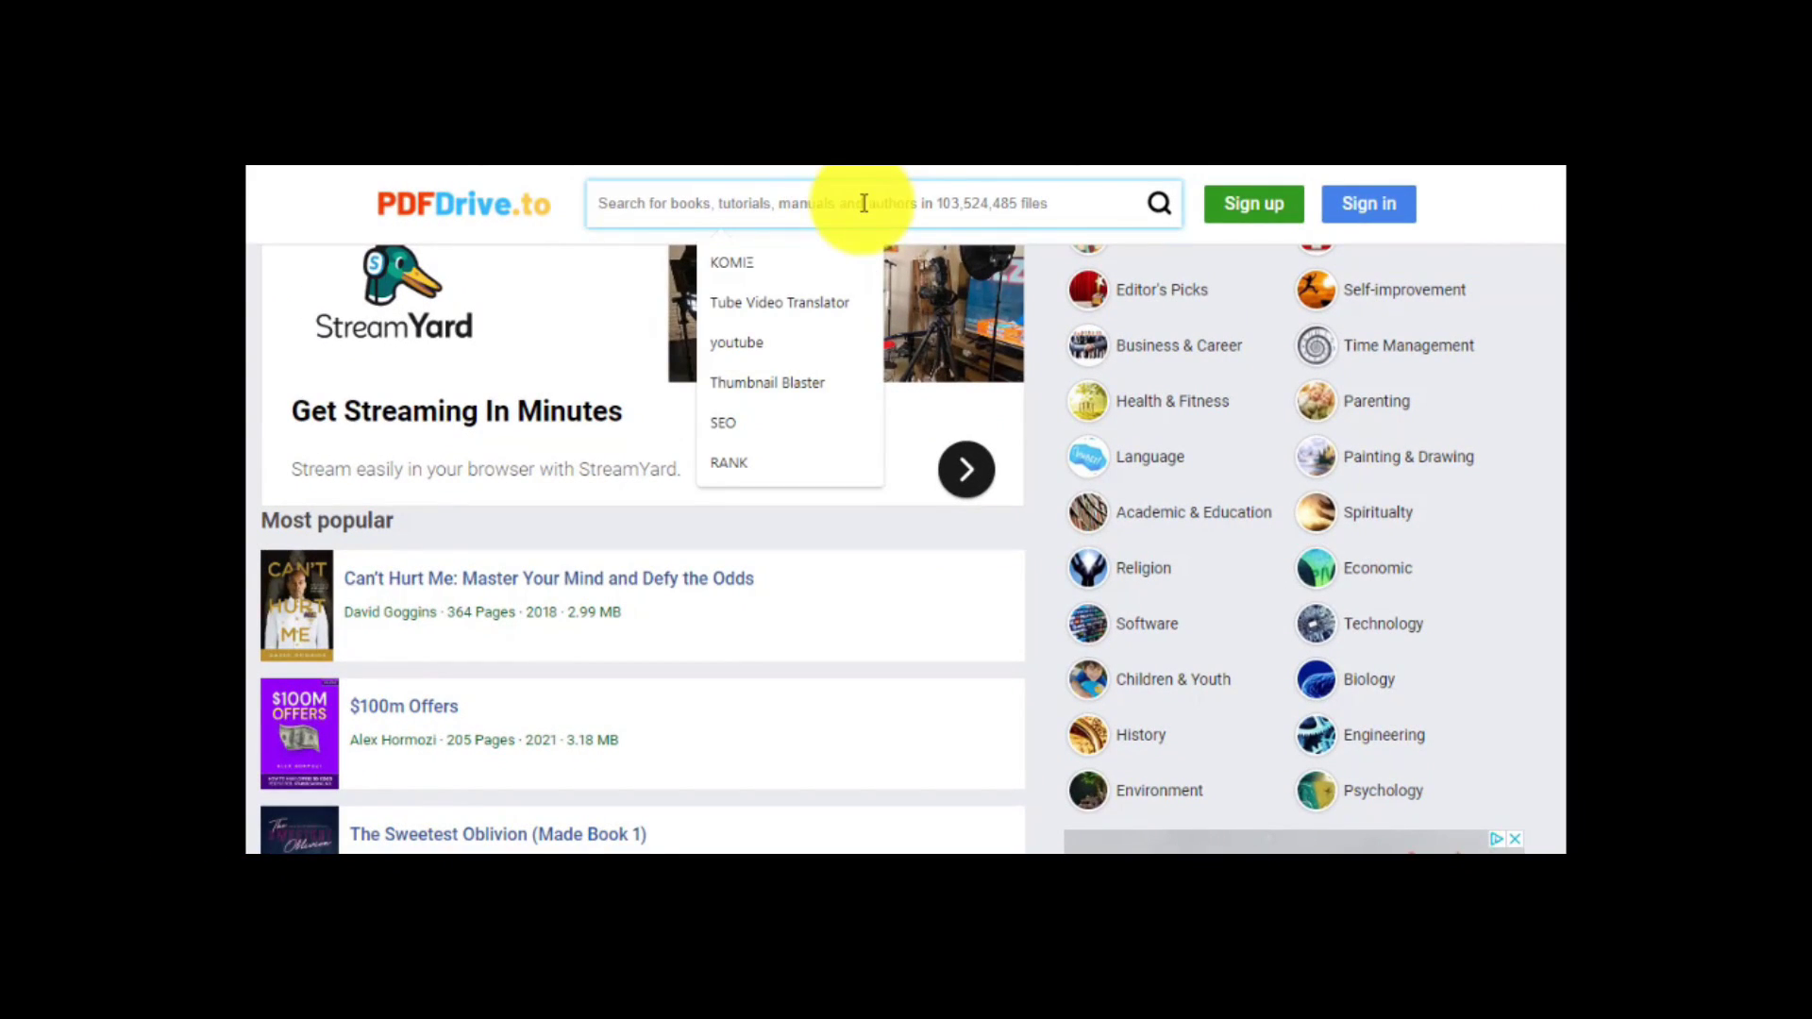
{"action": "type", "text": "af"}
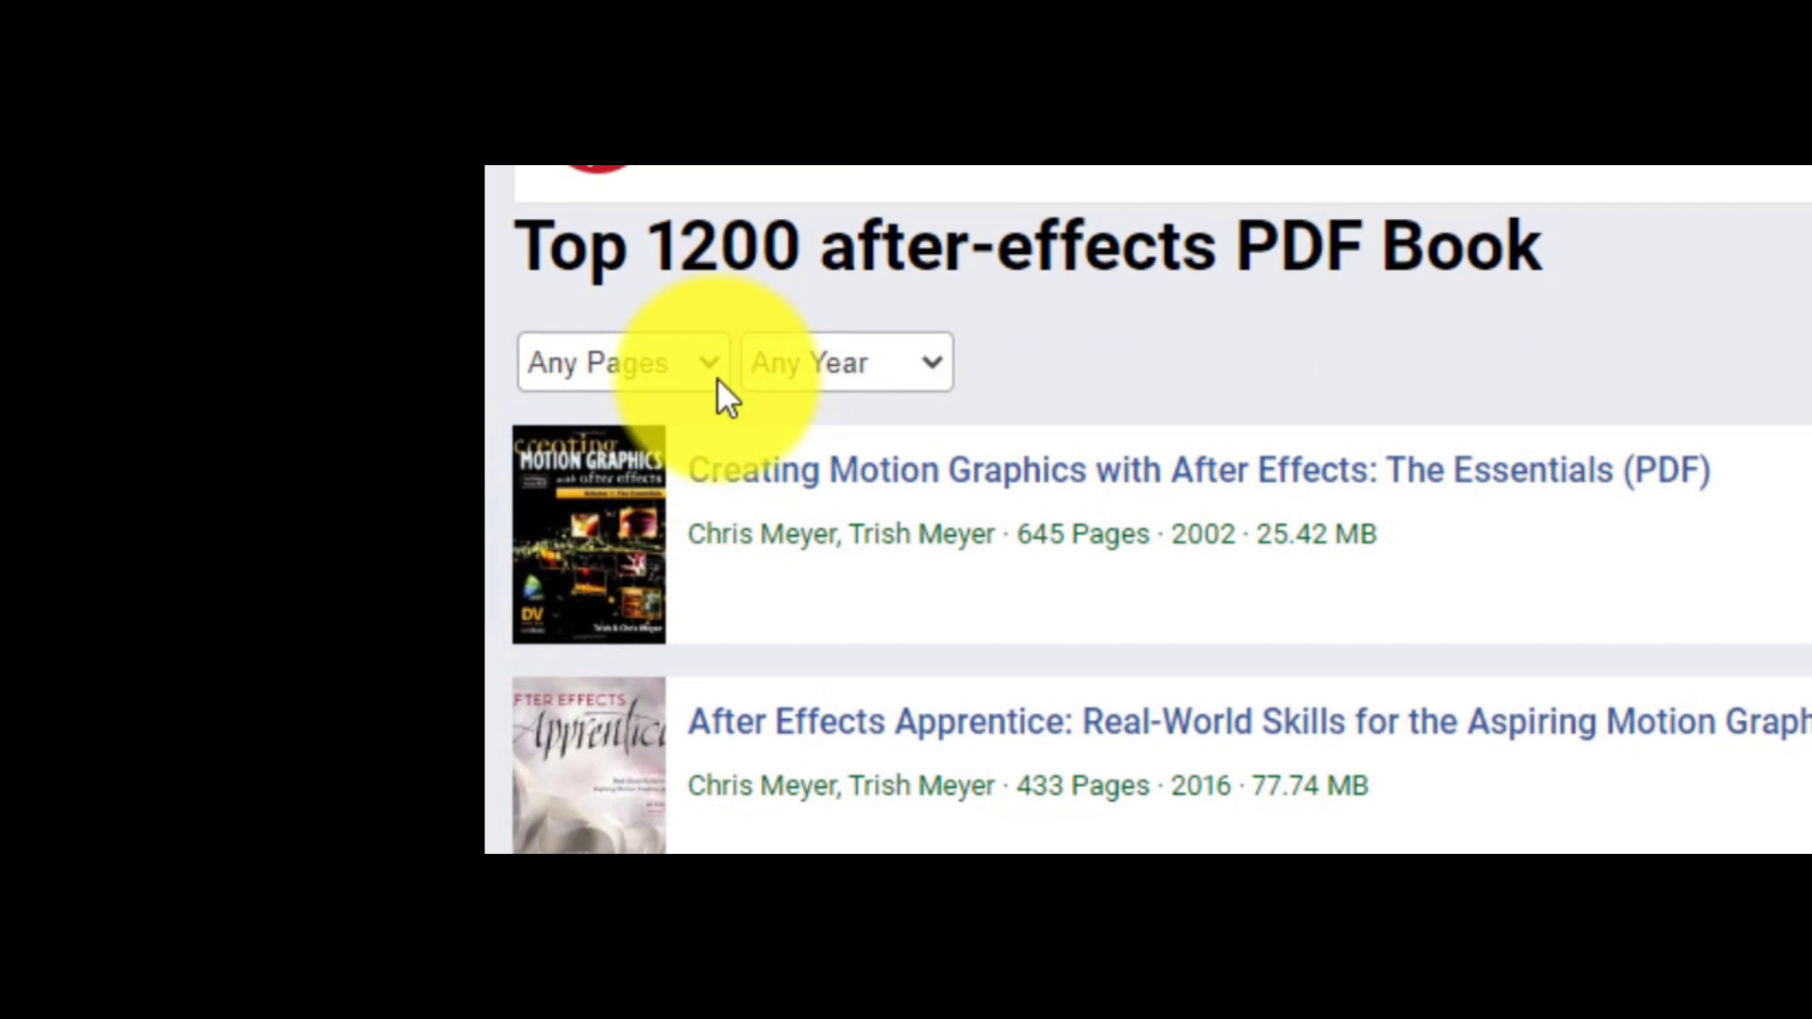
{"action": "left_click", "coordinate": [717, 373]}
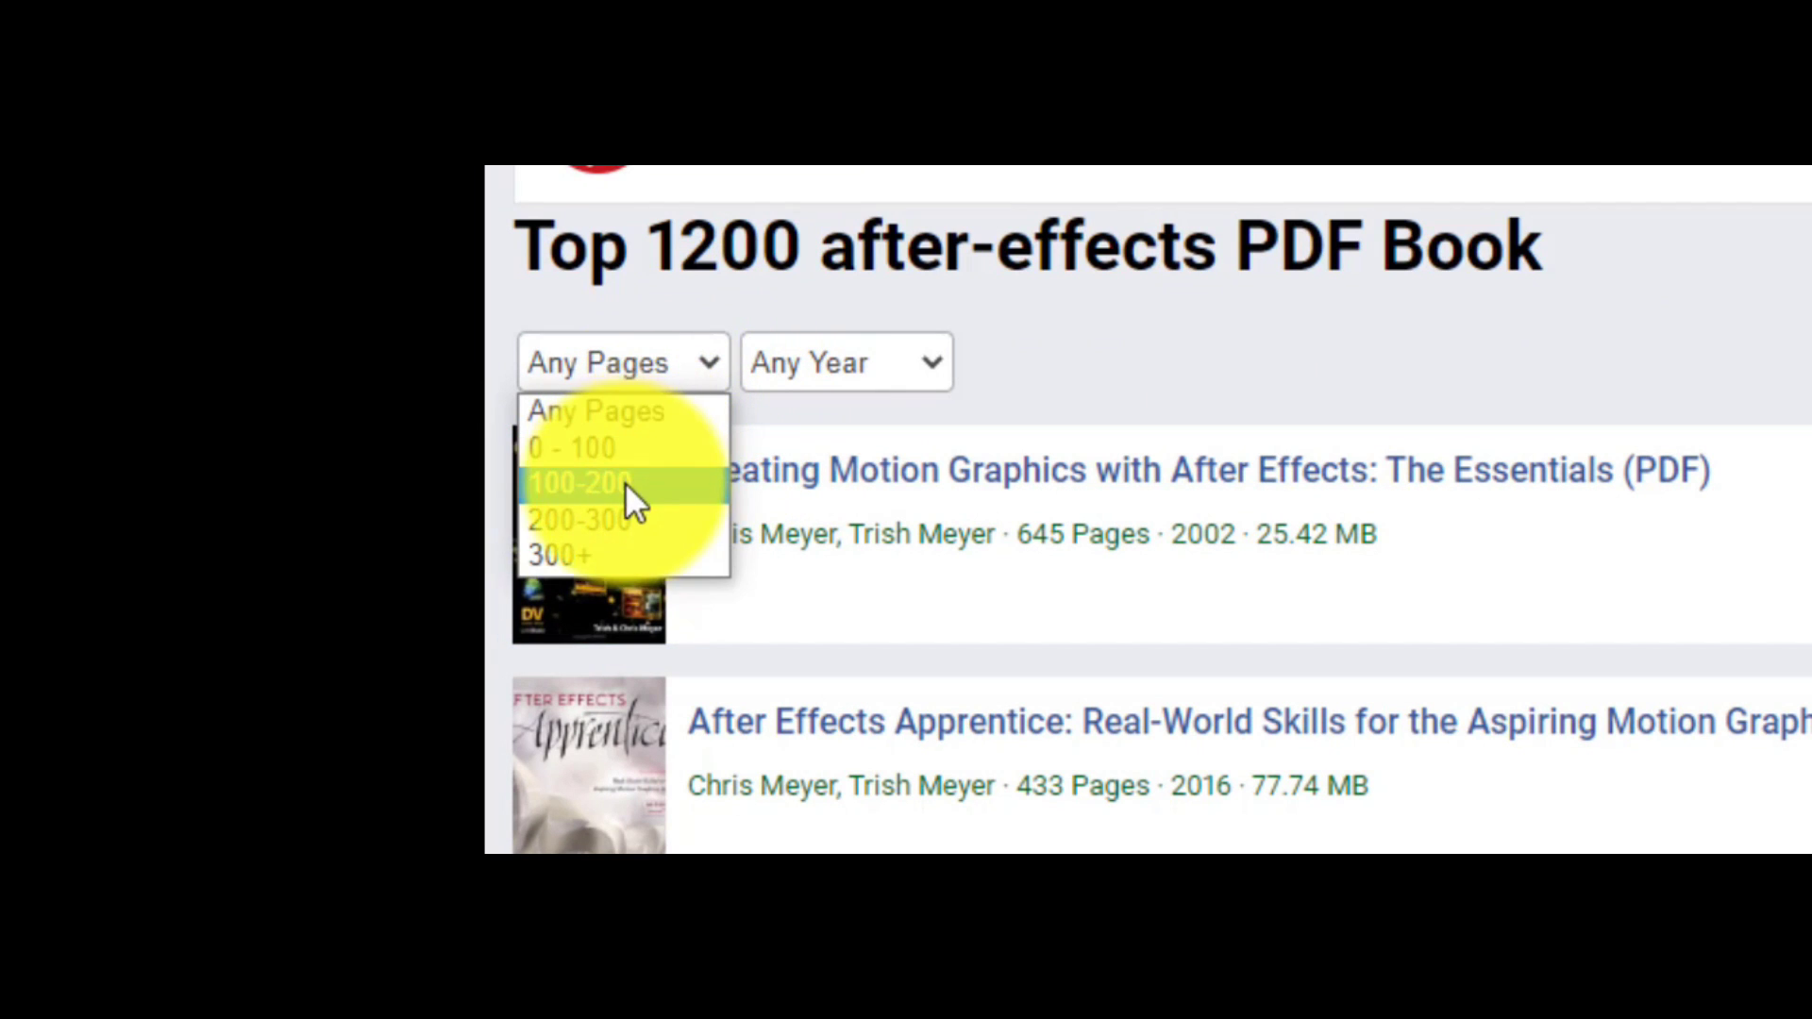
{"action": "left_click", "coordinate": [919, 357]}
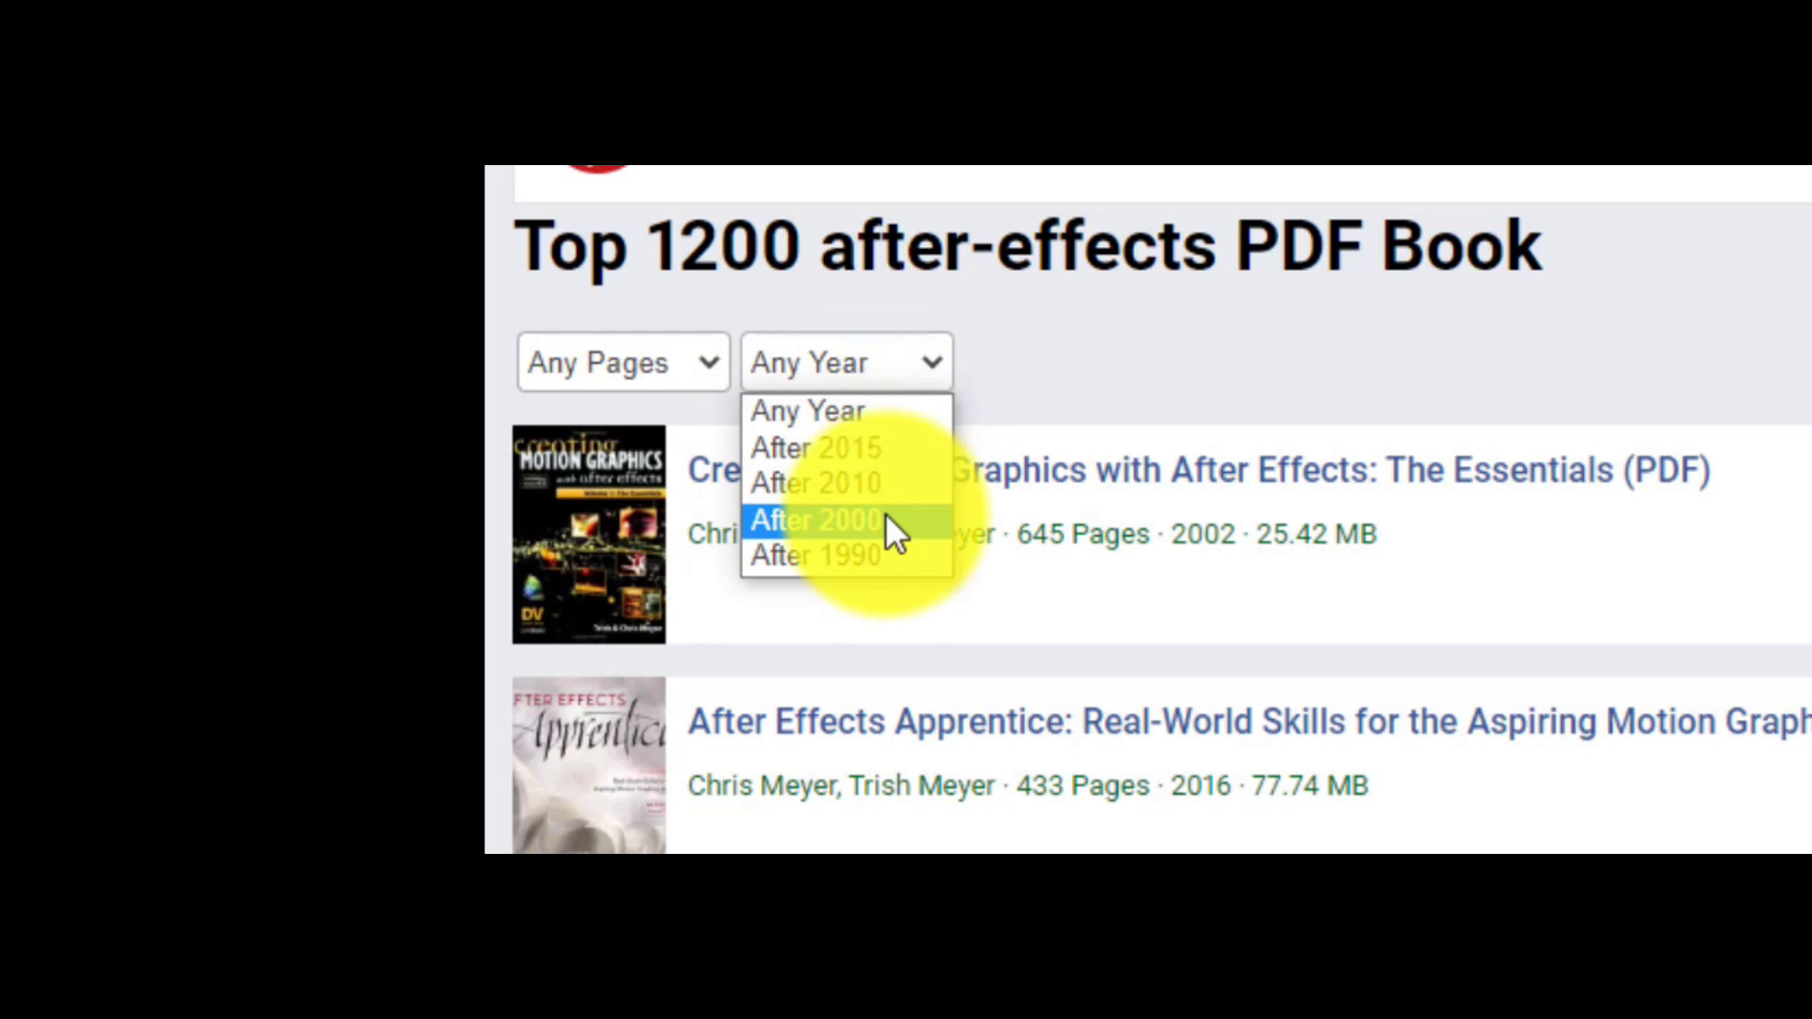
{"action": "left_click", "coordinate": [1038, 363]}
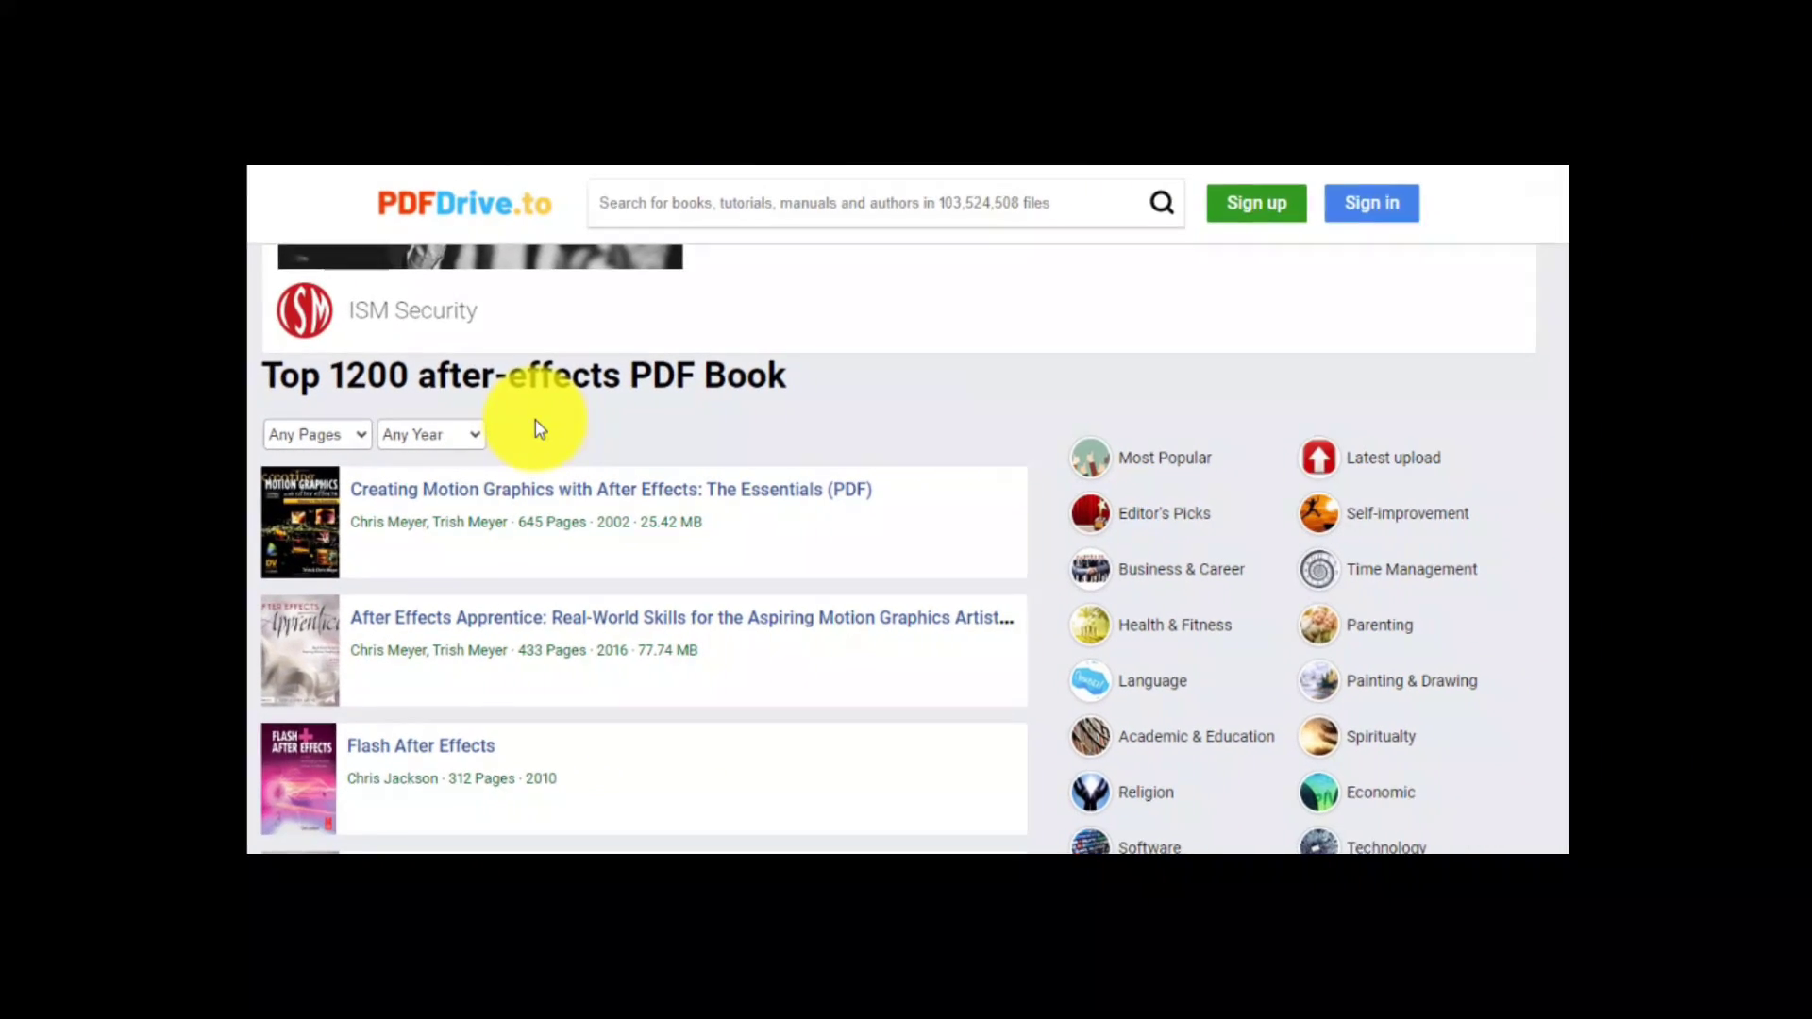
Open 'Creating Motion Graphics with After Effects: The Essentials' and request its PDF download.
{"action": "scroll", "coordinate": [542, 444], "scroll_direction": "down", "scroll_amount": 1}
{"action": "left_click", "coordinate": [554, 491]}
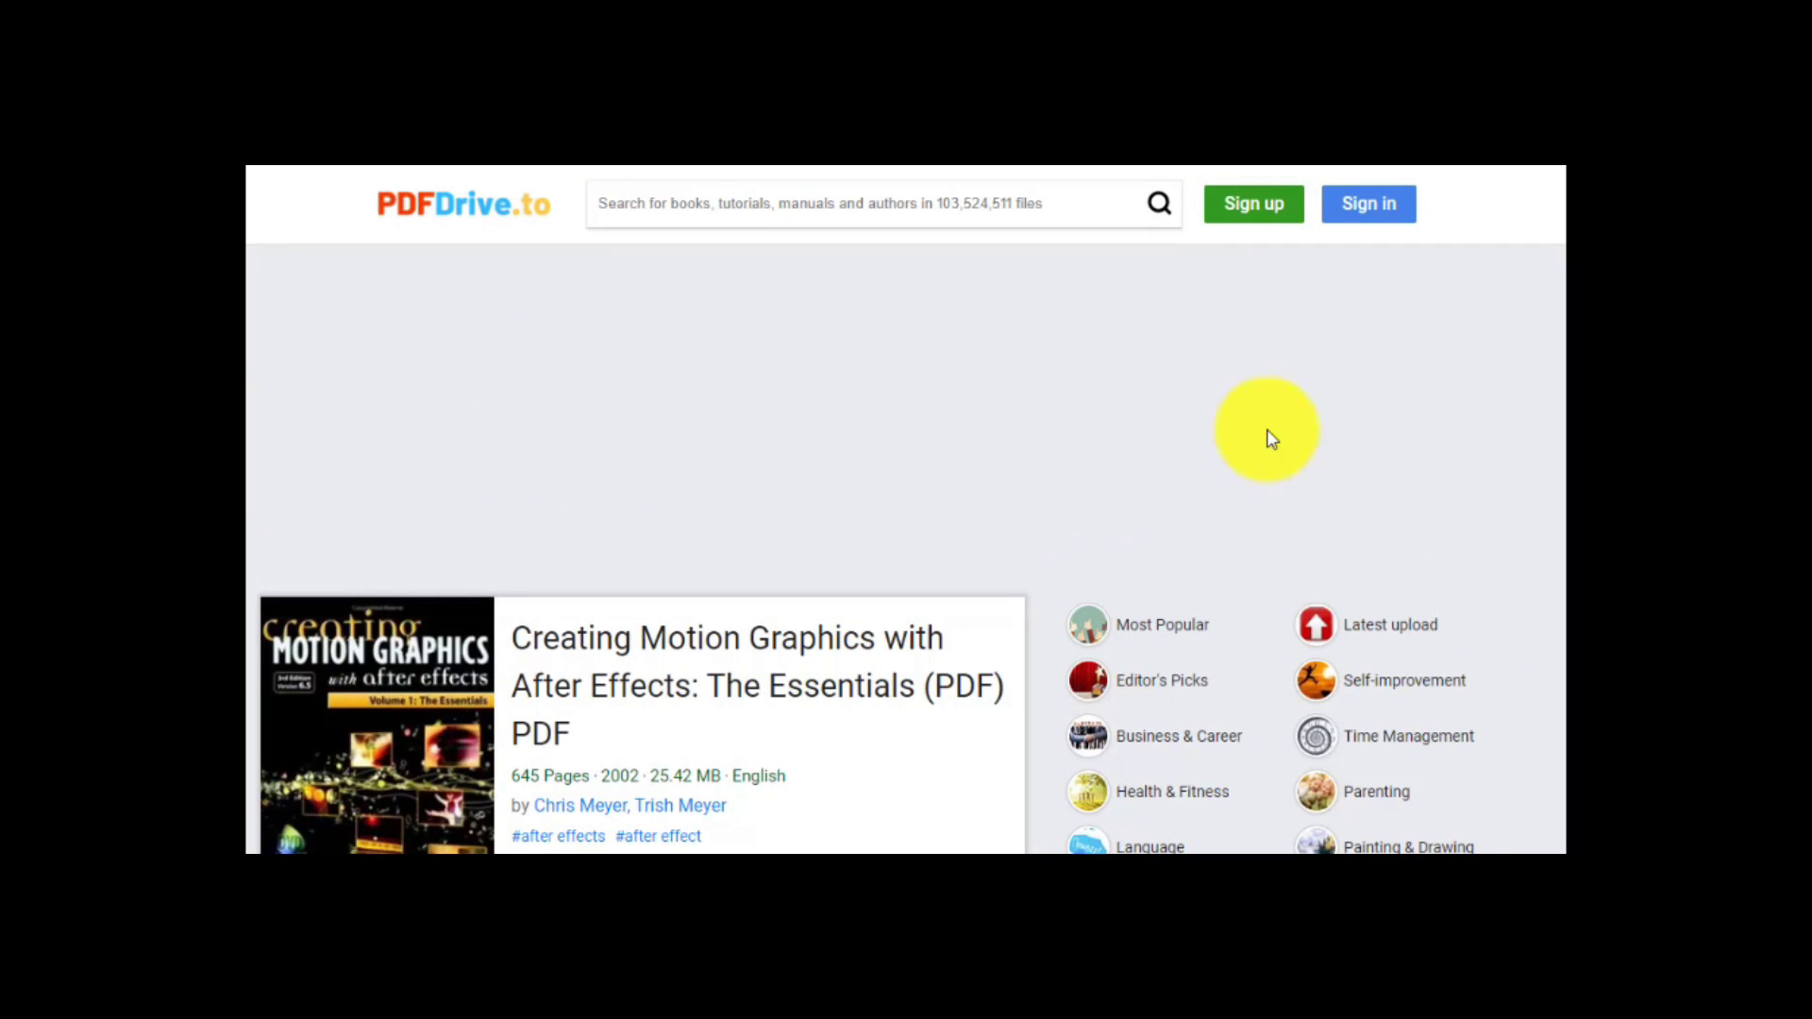
{"action": "scroll", "coordinate": [1271, 439], "scroll_direction": "down", "scroll_amount": 2}
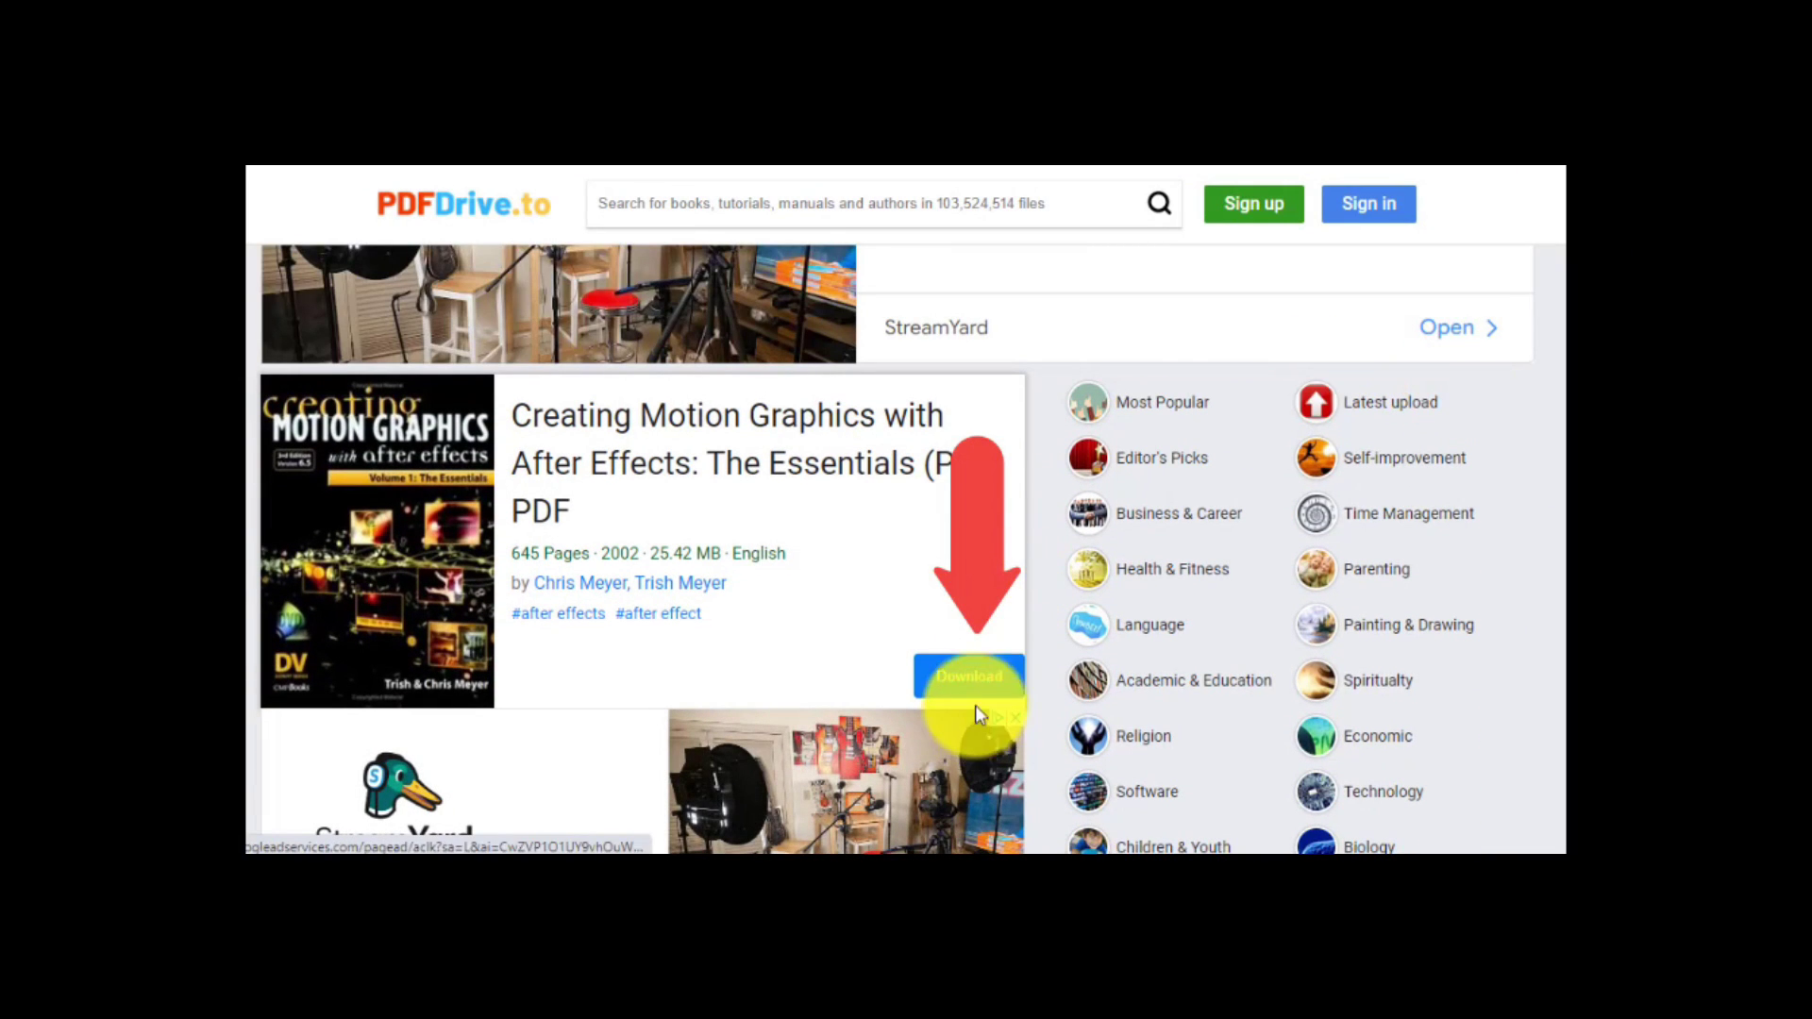
{"action": "left_click", "coordinate": [926, 686]}
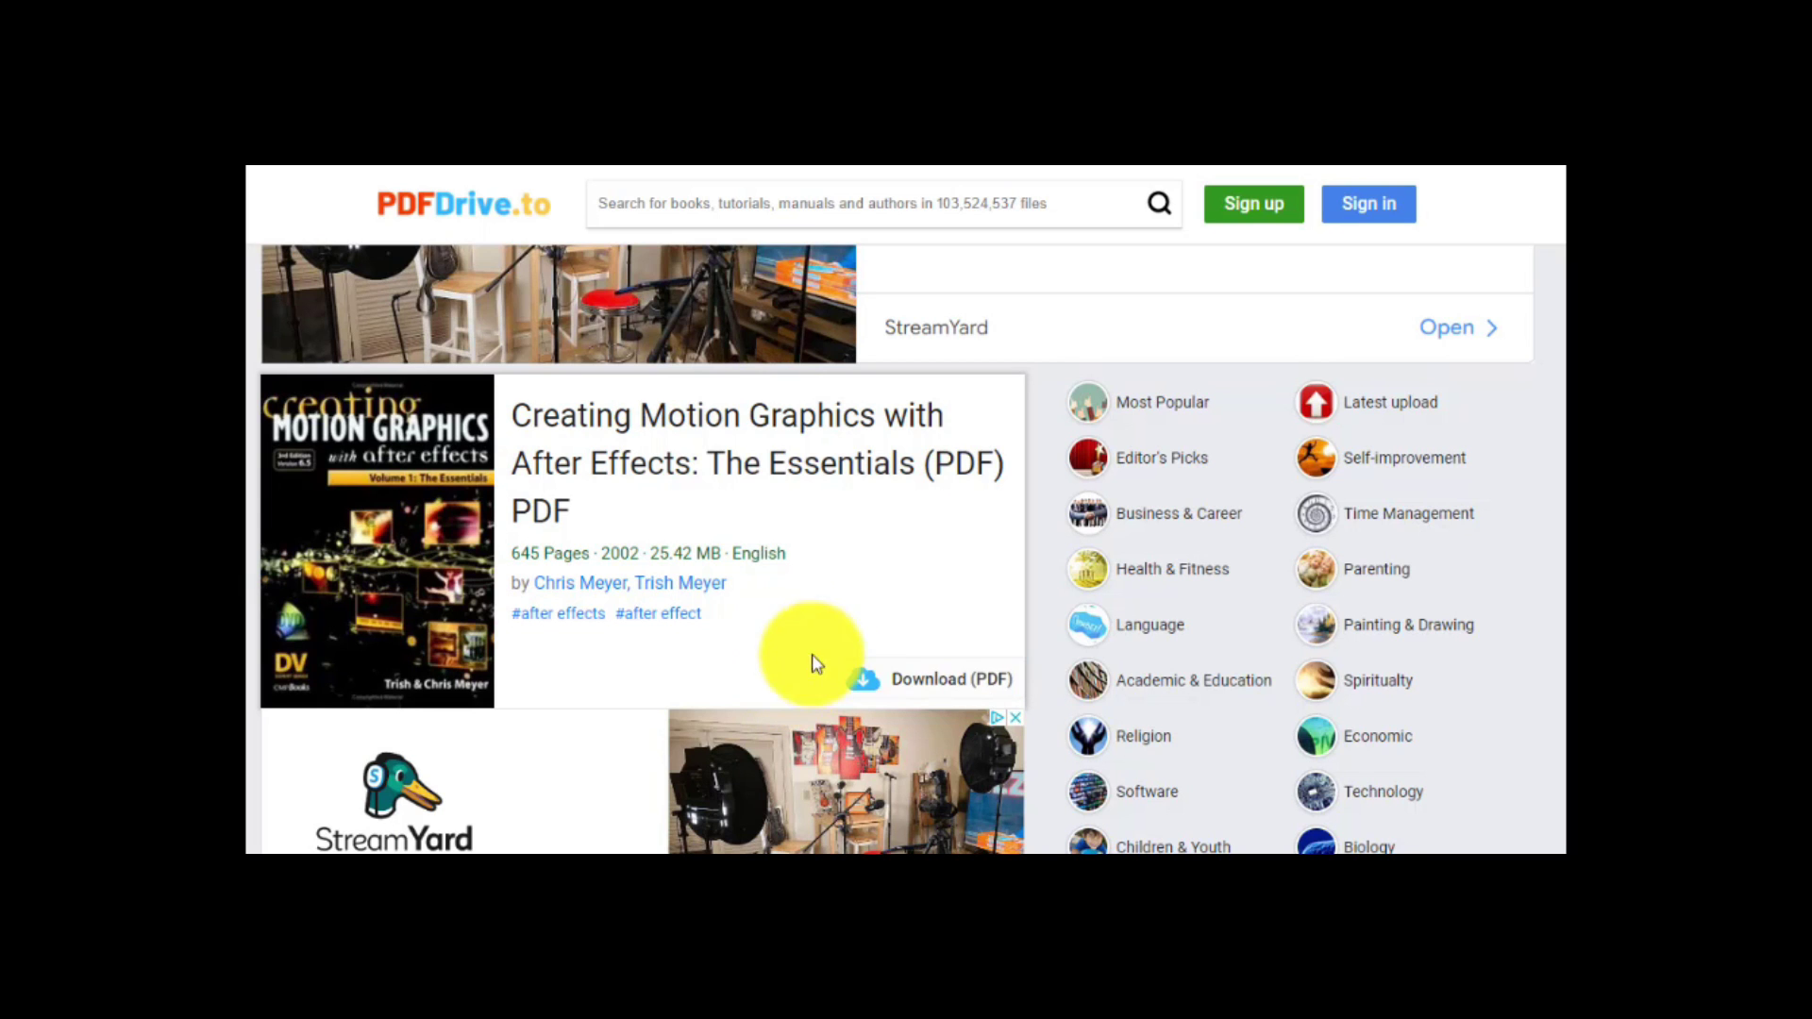
{"action": "scroll", "coordinate": [821, 651], "scroll_direction": "down", "scroll_amount": 1}
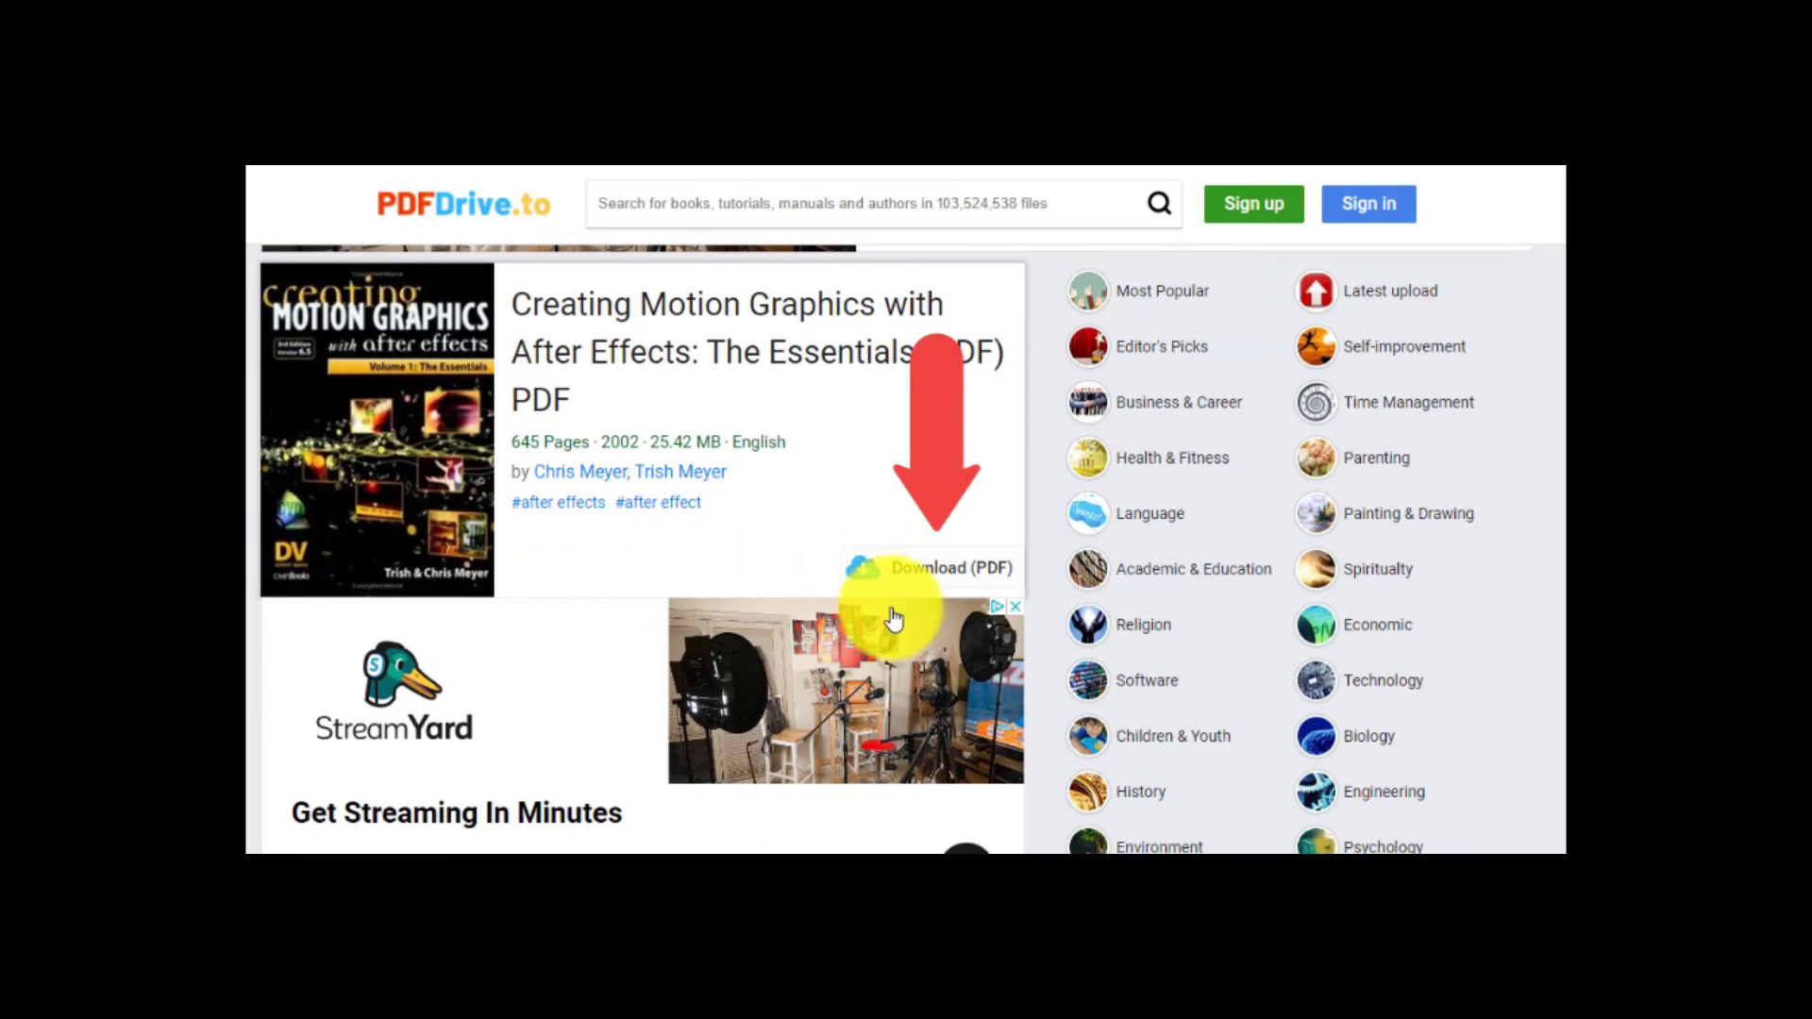